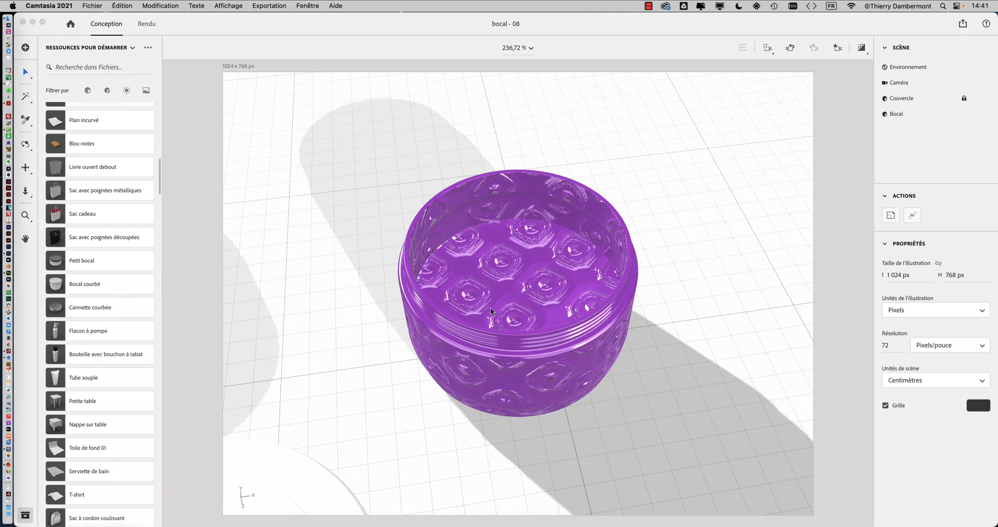
{"action": "right_click_drag", "start_coordinate": [490, 307], "coordinate": [636, 288]}
{"action": "left_click", "coordinate": [92, 5]}
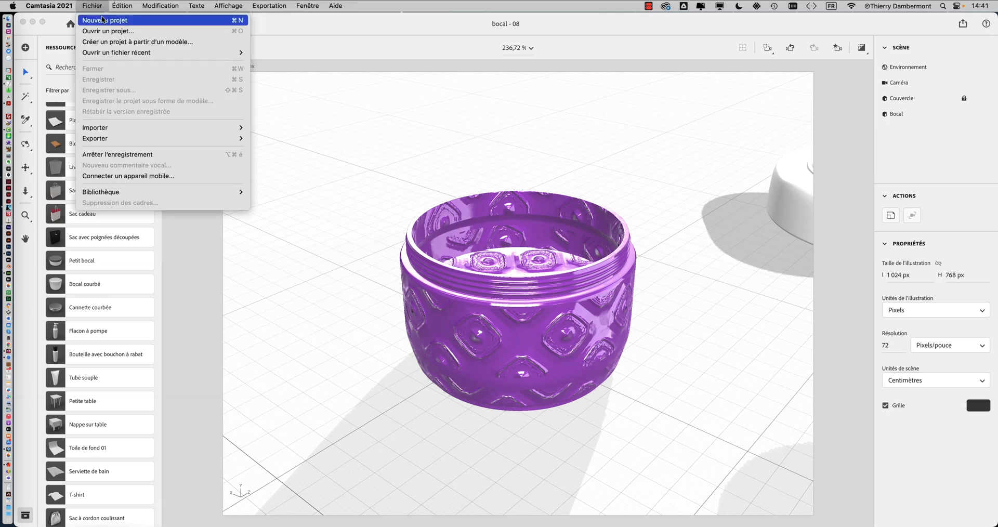
{"action": "left_click", "coordinate": [107, 19]}
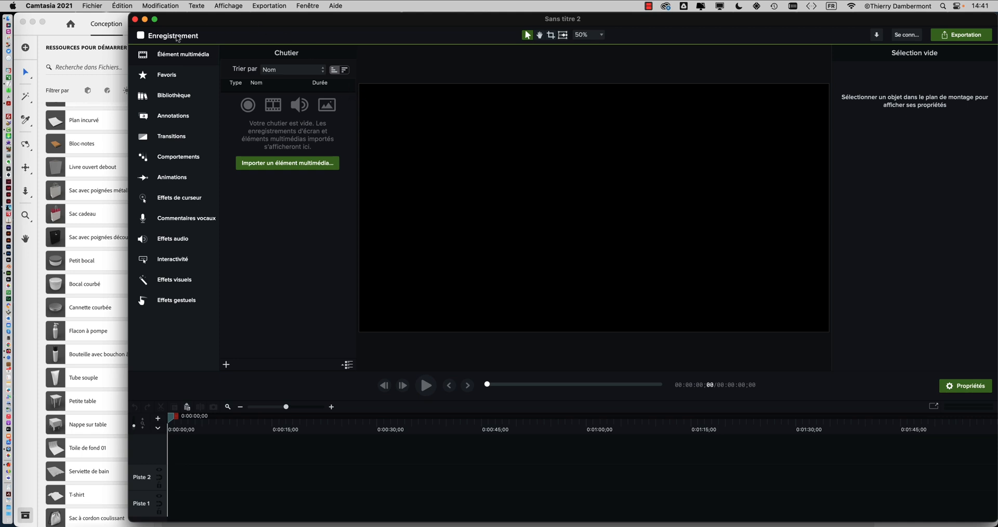
{"action": "left_click", "coordinate": [135, 19]}
Step: Switch to Adobe Dimension and create a new blank document
{"action": "left_click", "coordinate": [181, 25]}
{"action": "left_click", "coordinate": [94, 7]}
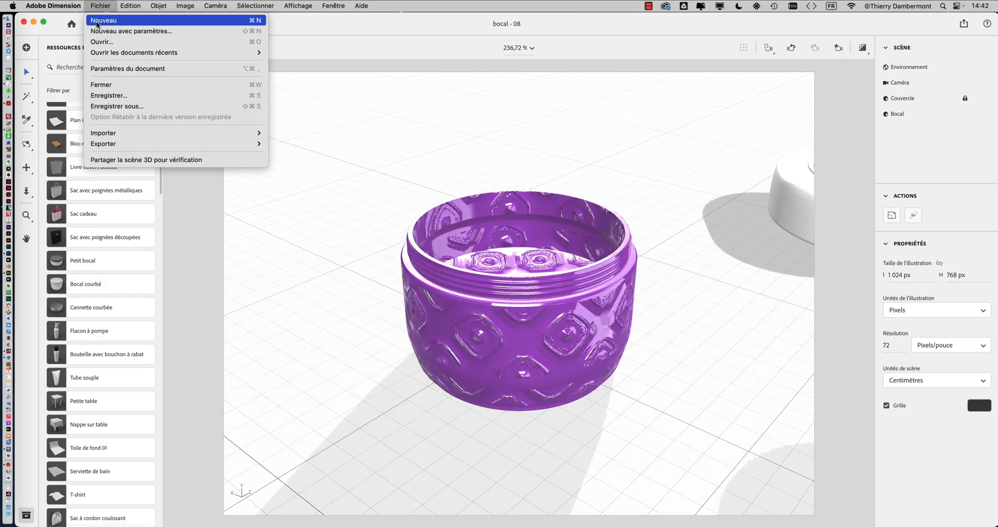
{"action": "left_click", "coordinate": [96, 22]}
{"action": "left_click", "coordinate": [505, 313]}
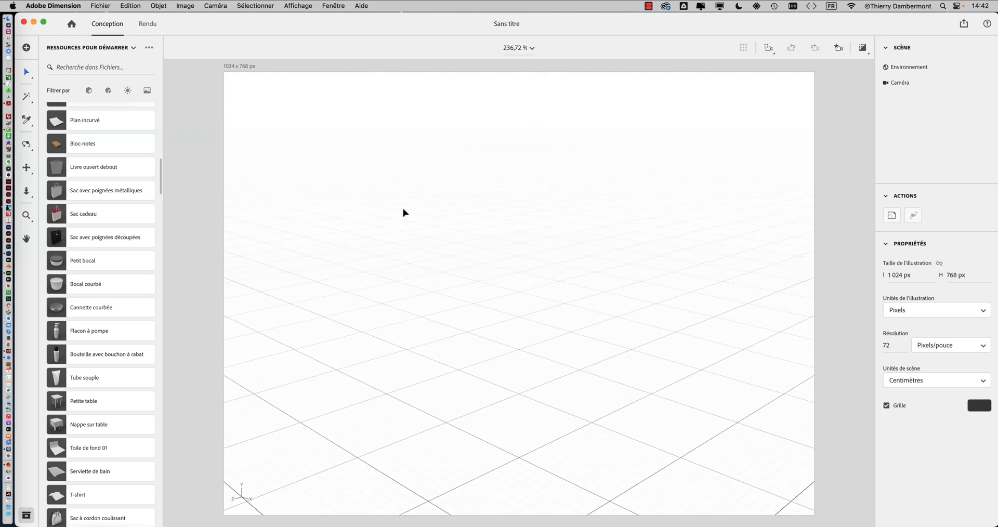
Step: Bring up the starter assets and filter them to show only models
{"action": "scroll", "coordinate": [75, 177], "scroll_direction": "up", "scroll_amount": 10}
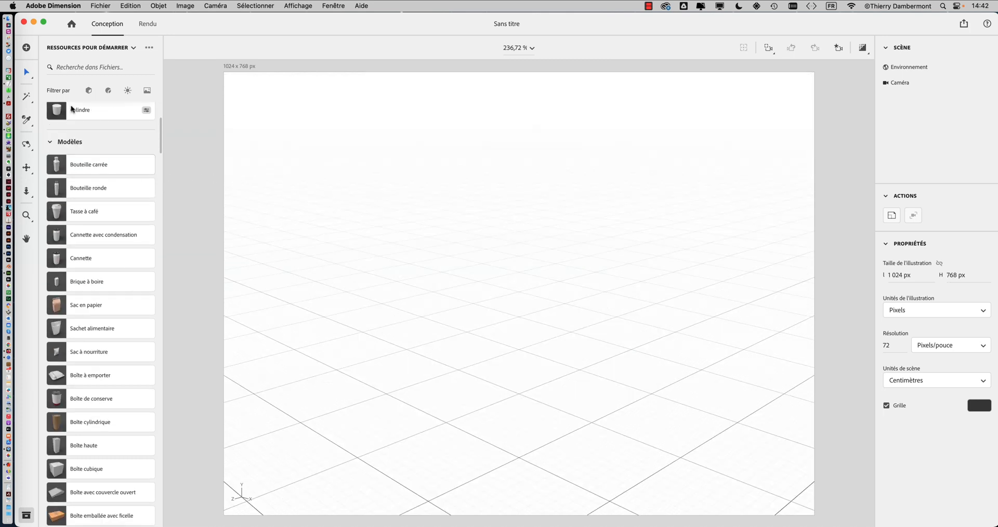
{"action": "left_click", "coordinate": [93, 49]}
{"action": "left_click", "coordinate": [94, 51]}
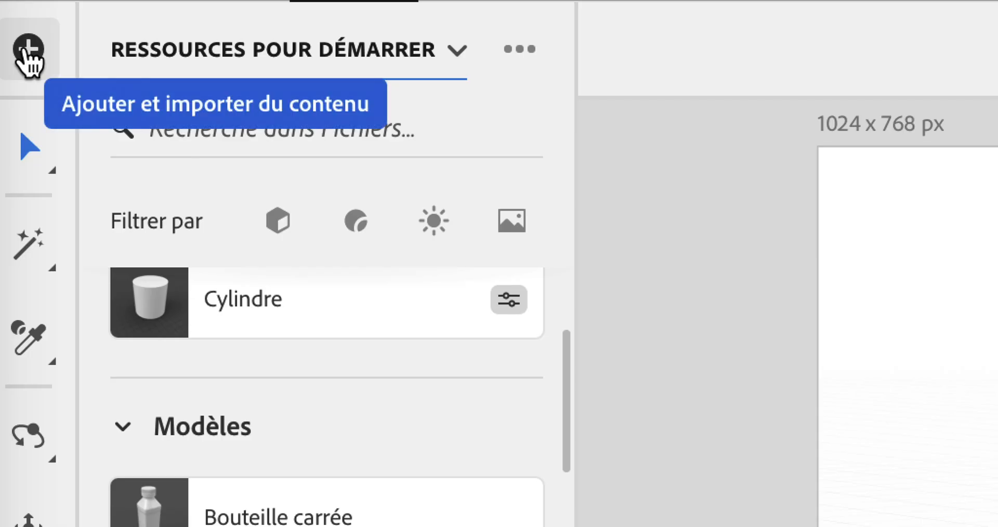
{"action": "left_click", "coordinate": [26, 50]}
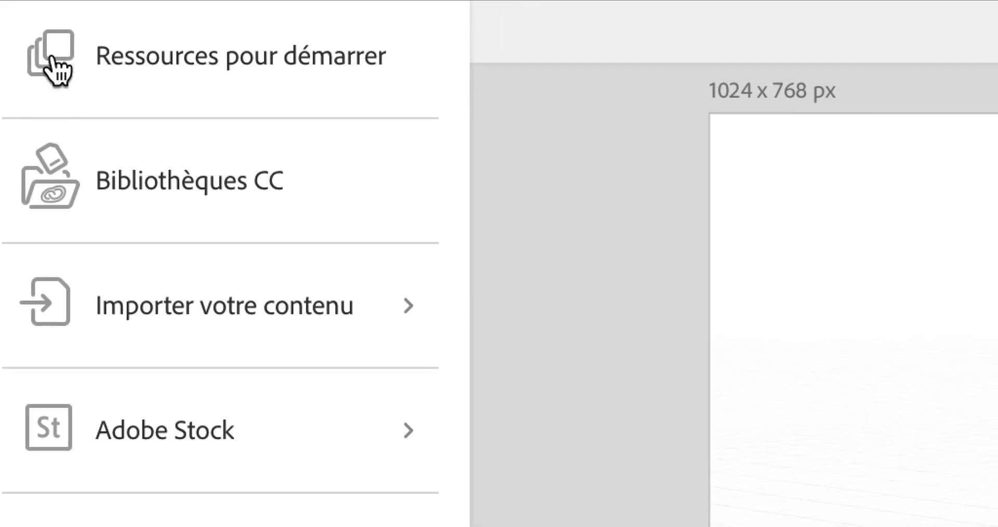
{"action": "left_click", "coordinate": [57, 67]}
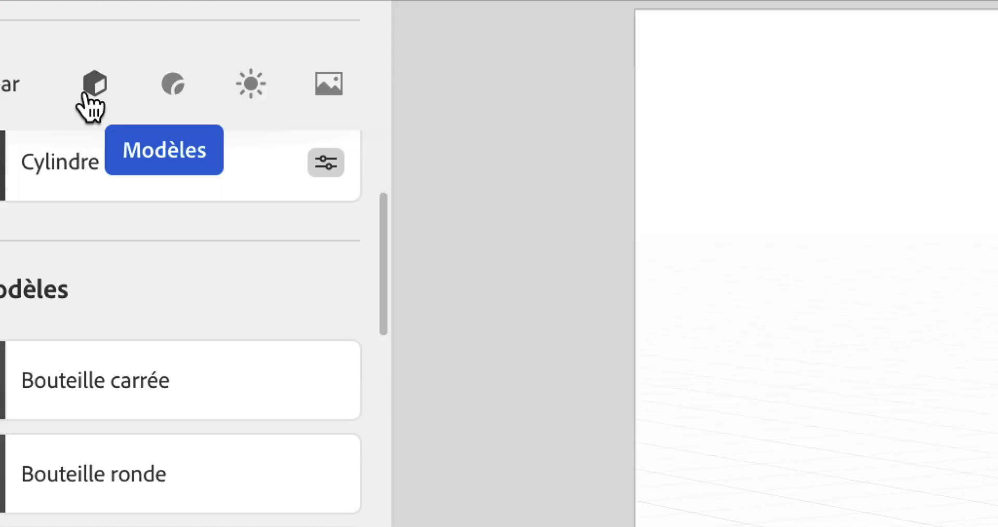
{"action": "left_click", "coordinate": [87, 94]}
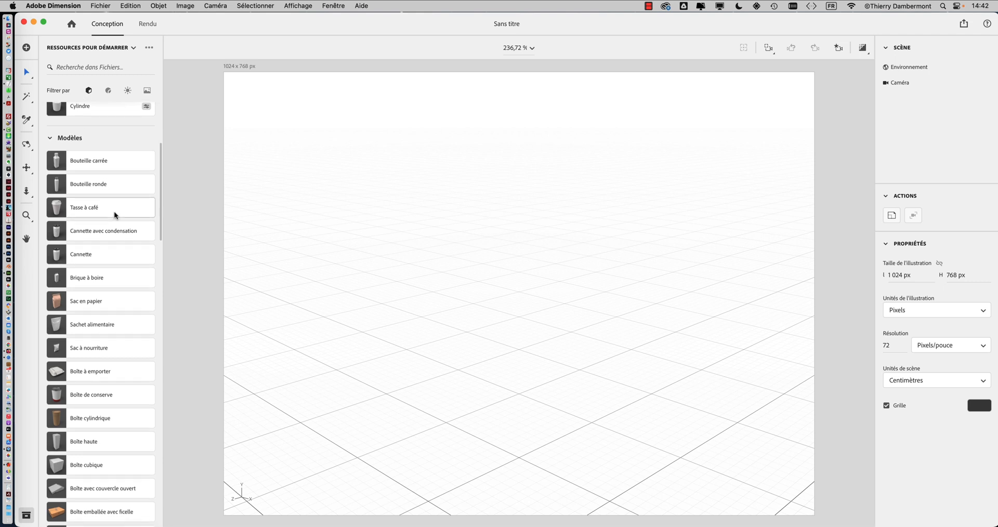
Step: Add the Bocal courbé model to the scene and frame it in the view
{"action": "scroll", "coordinate": [114, 211], "scroll_direction": "down", "scroll_amount": 10}
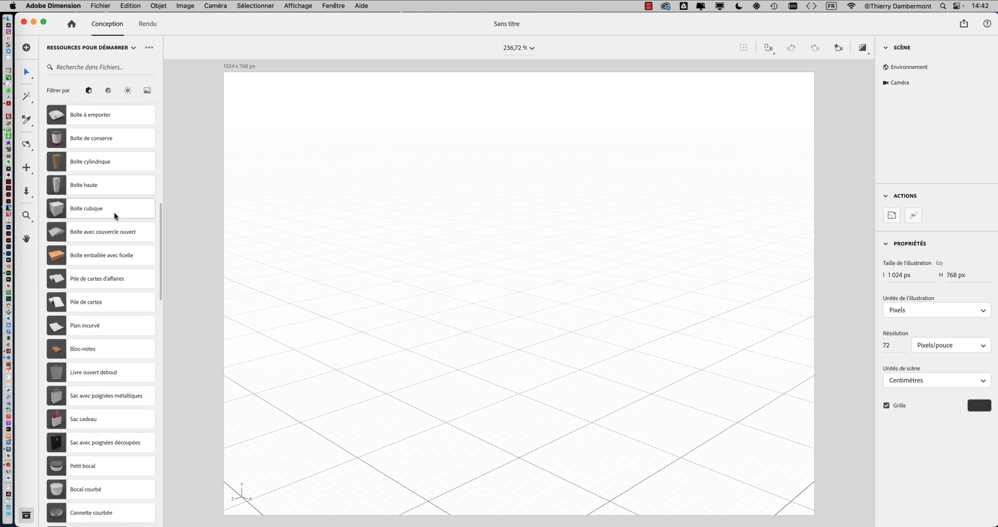
{"action": "scroll", "coordinate": [114, 212], "scroll_direction": "down", "scroll_amount": 3}
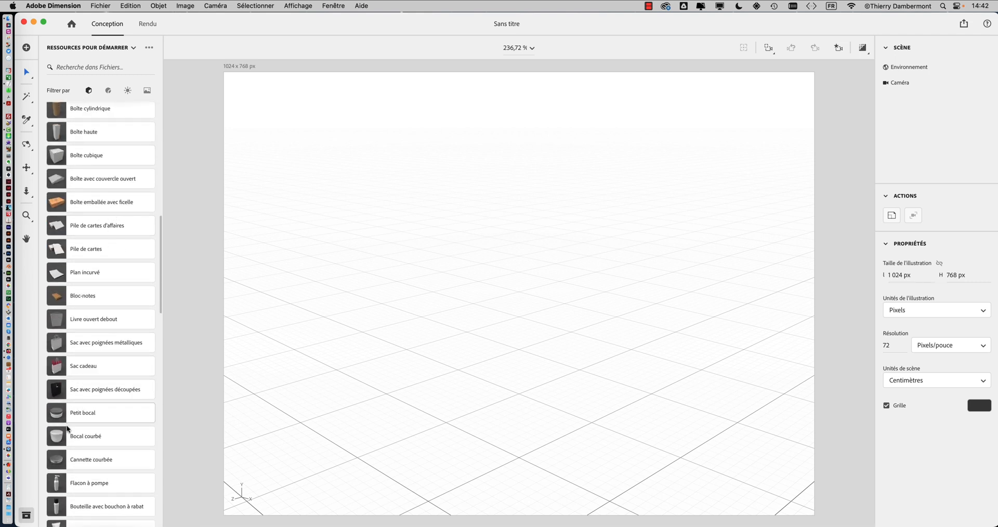
{"action": "scroll", "coordinate": [67, 428], "scroll_direction": "down", "scroll_amount": 2}
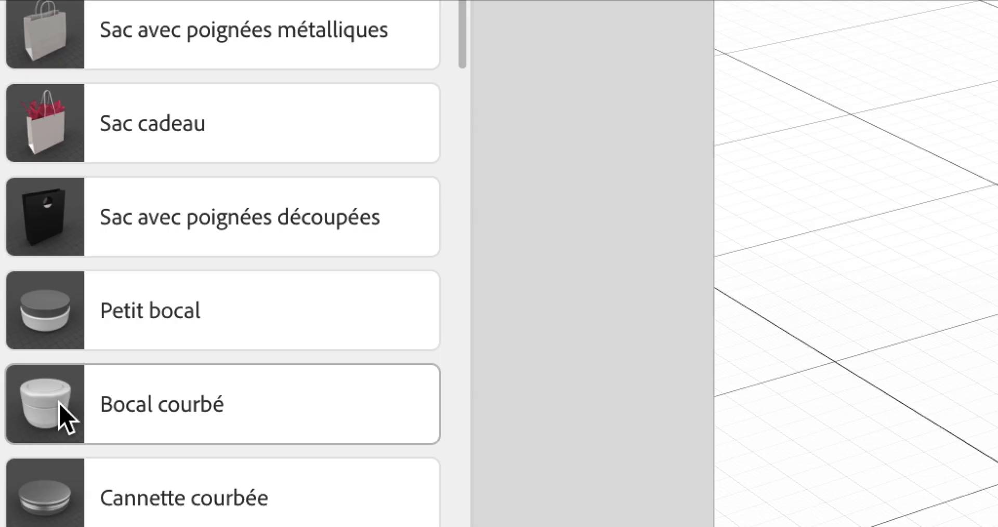
{"action": "left_click", "coordinate": [59, 404]}
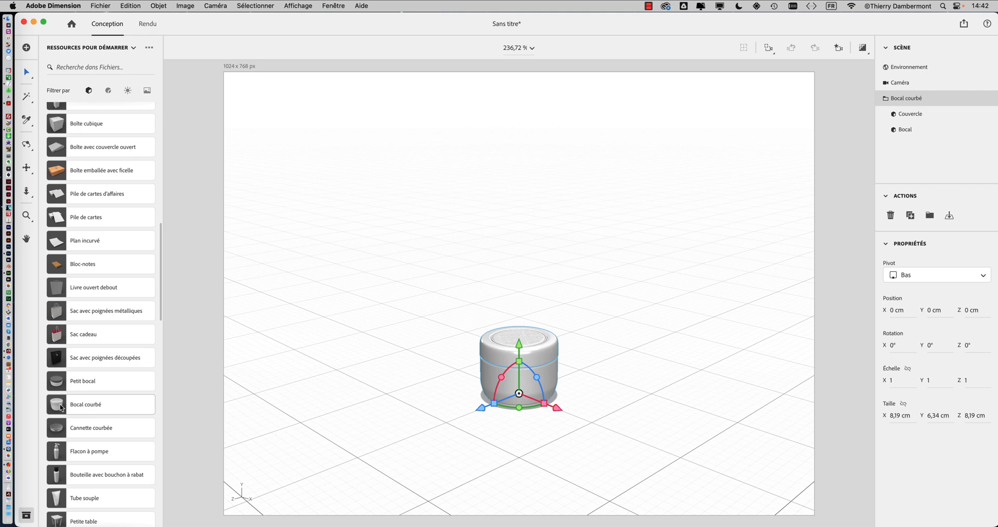
{"action": "key", "text": "f"}
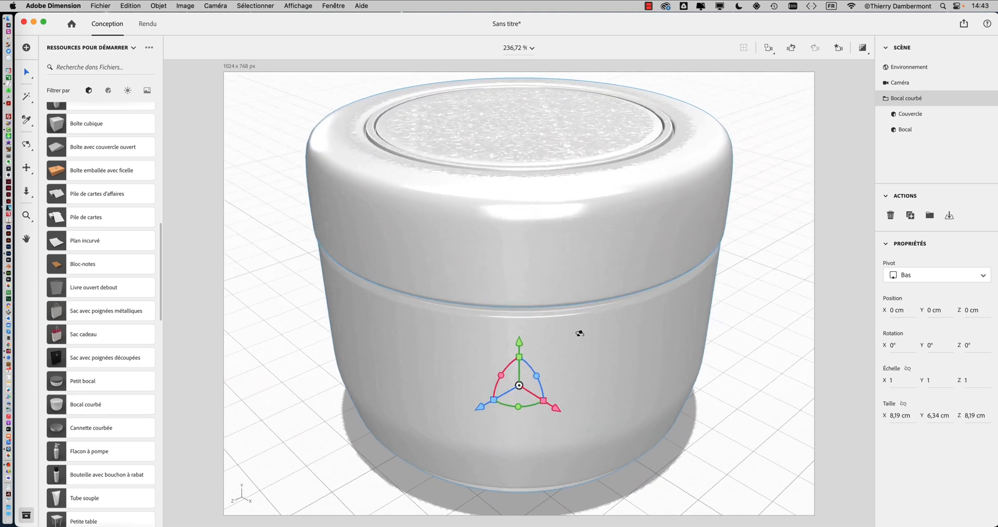
Step: Ungroup the Bocal courbé group into its separate lid and jar objects
{"action": "left_click_drag", "start_coordinate": [580, 333], "coordinate": [437, 365]}
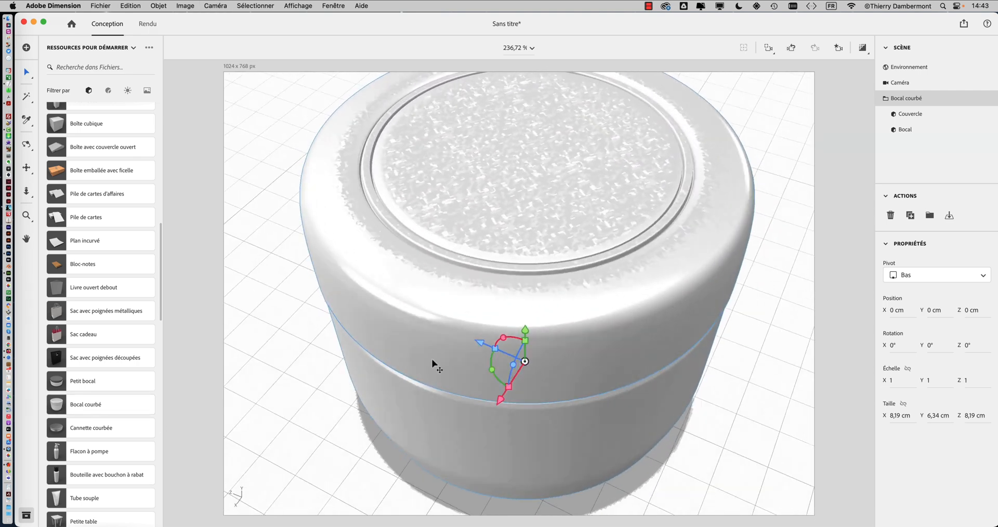
{"action": "scroll", "coordinate": [533, 324], "scroll_direction": "down", "scroll_amount": 5}
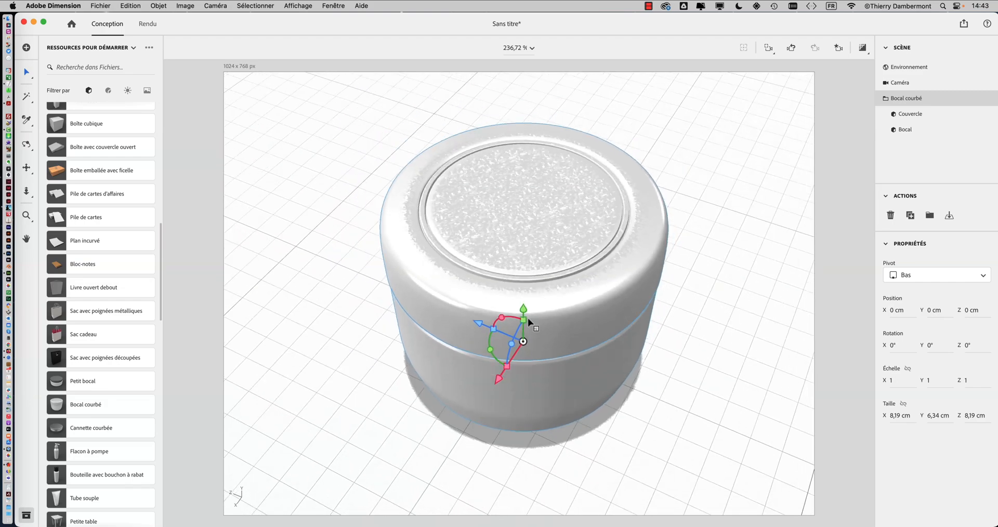
{"action": "right_click_drag", "start_coordinate": [546, 315], "coordinate": [657, 334]}
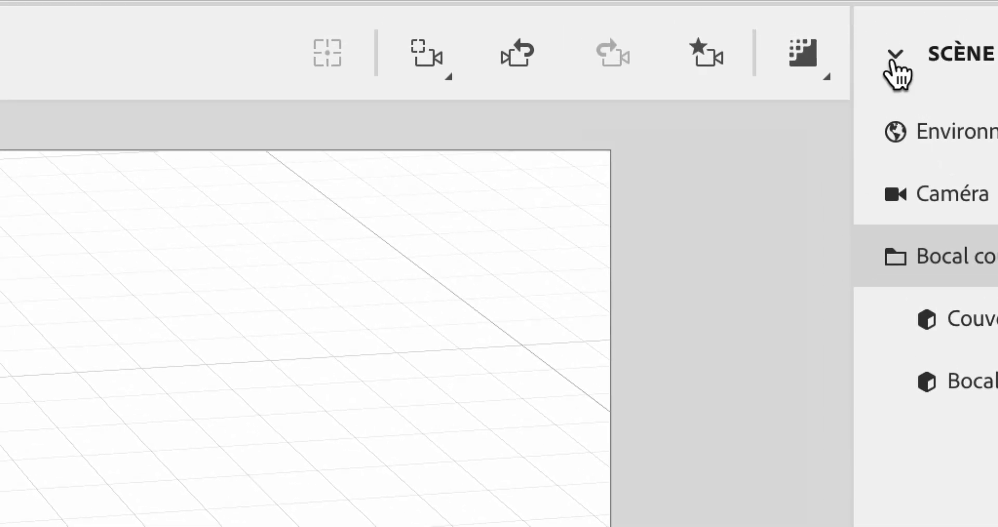
{"action": "left_click", "coordinate": [893, 62]}
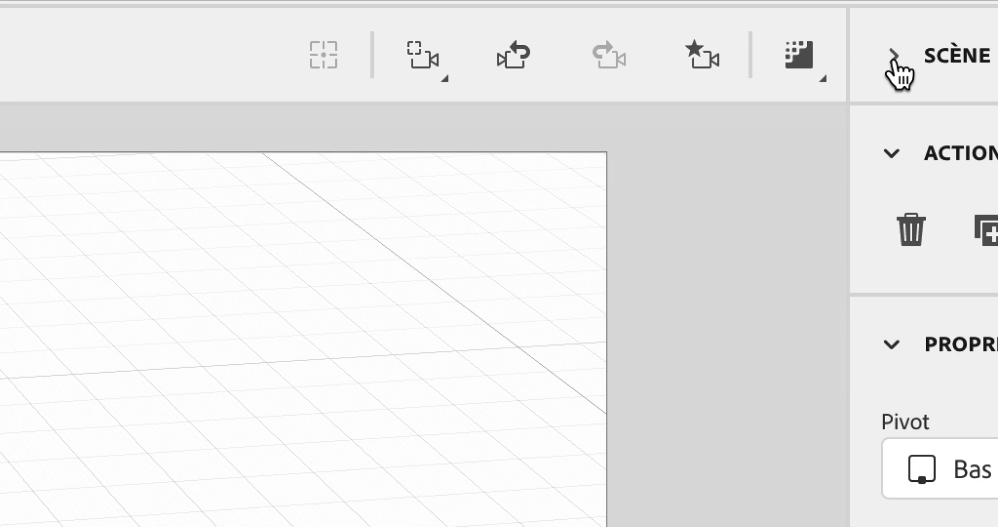
{"action": "left_click", "coordinate": [894, 59]}
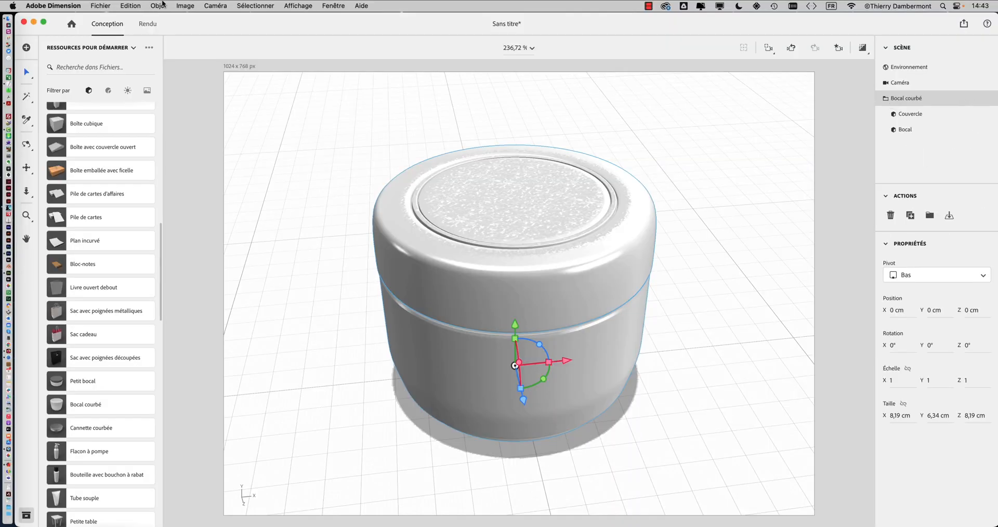
{"action": "left_click", "coordinate": [161, 5]}
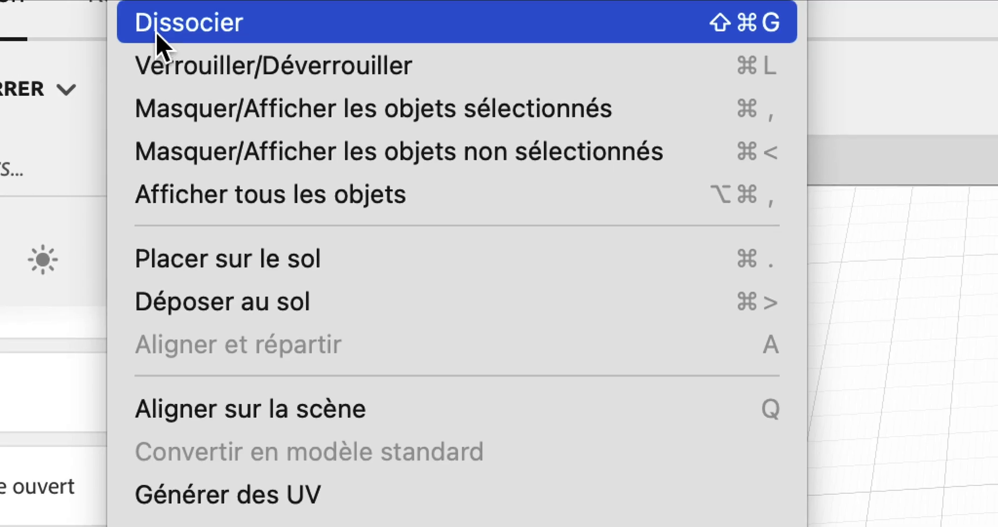
{"action": "left_click", "coordinate": [157, 33]}
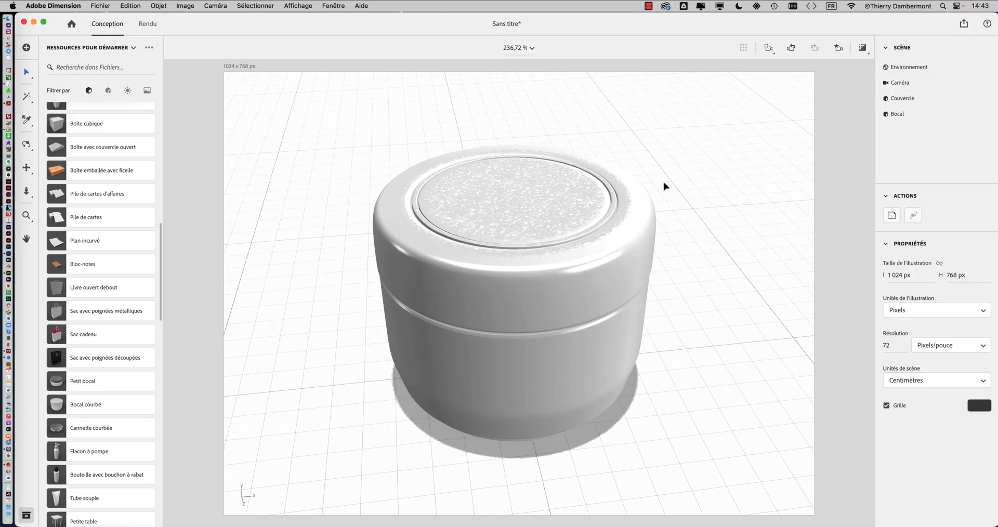
Step: Move the lid off the jar along the X axis to about 20.6 cm
{"action": "left_click", "coordinate": [604, 202]}
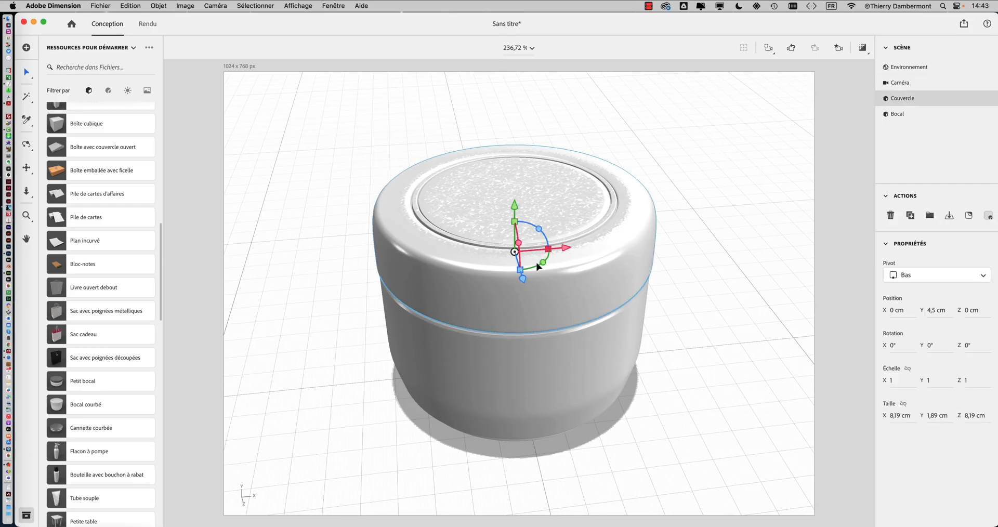
{"action": "left_click_drag", "start_coordinate": [568, 249], "coordinate": [769, 230]}
{"action": "scroll", "coordinate": [754, 233], "scroll_direction": "down", "scroll_amount": 10}
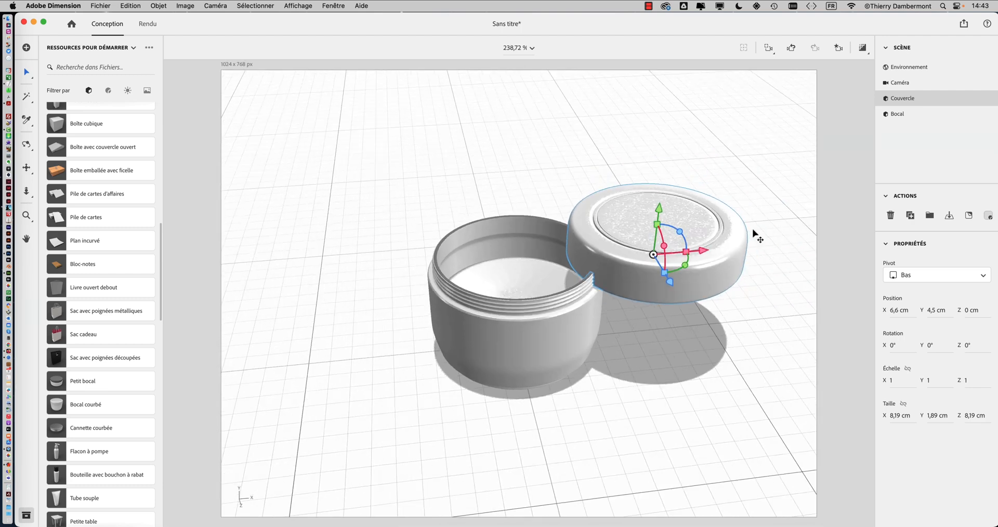
{"action": "left_click_drag", "start_coordinate": [643, 269], "coordinate": [798, 255]}
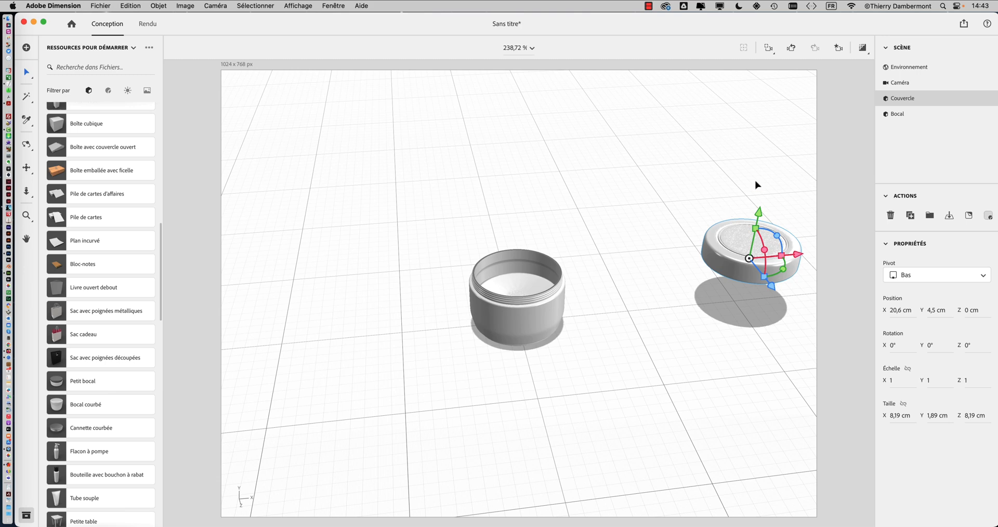
Step: Hide and lock the Couvercle object in the scene
{"action": "mouse_move", "coordinate": [964, 103]}
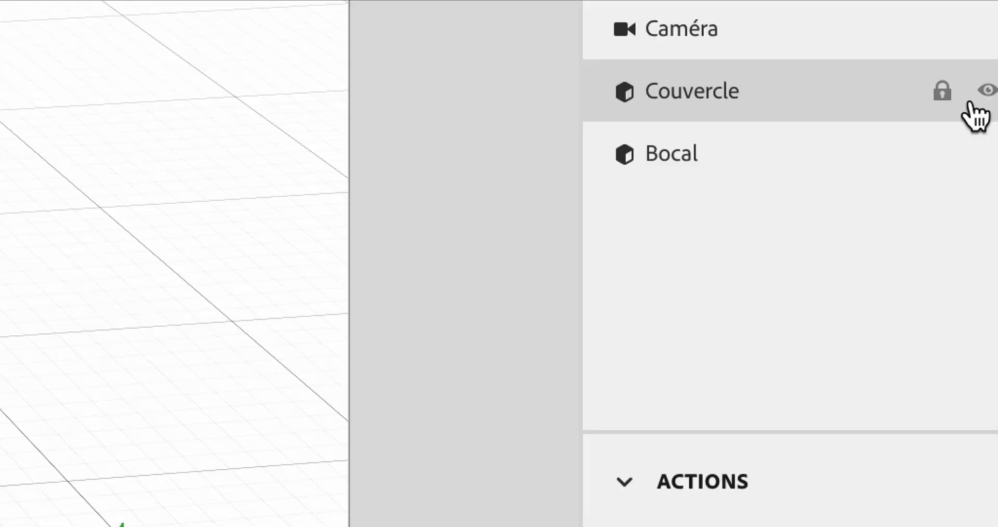
{"action": "left_click", "coordinate": [975, 99]}
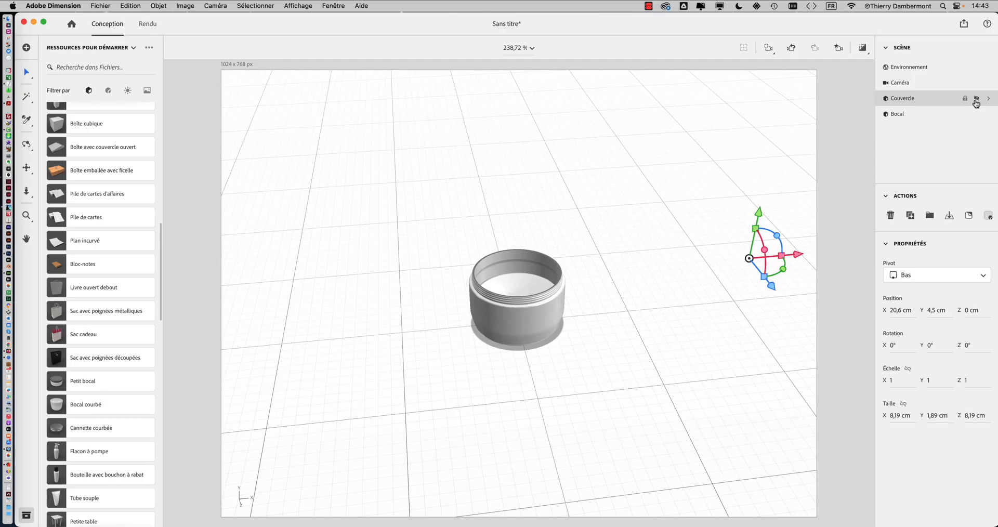
{"action": "left_click", "coordinate": [976, 99]}
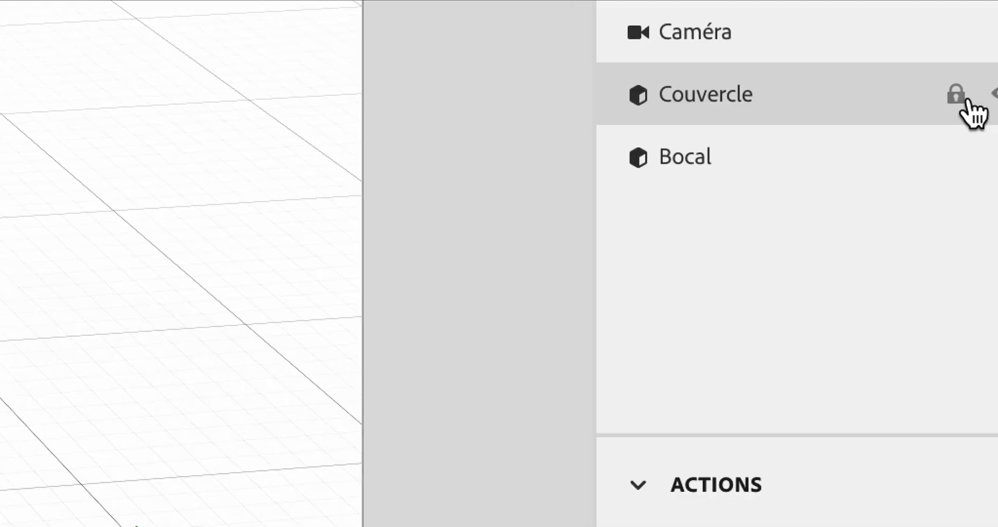
{"action": "left_click", "coordinate": [982, 100]}
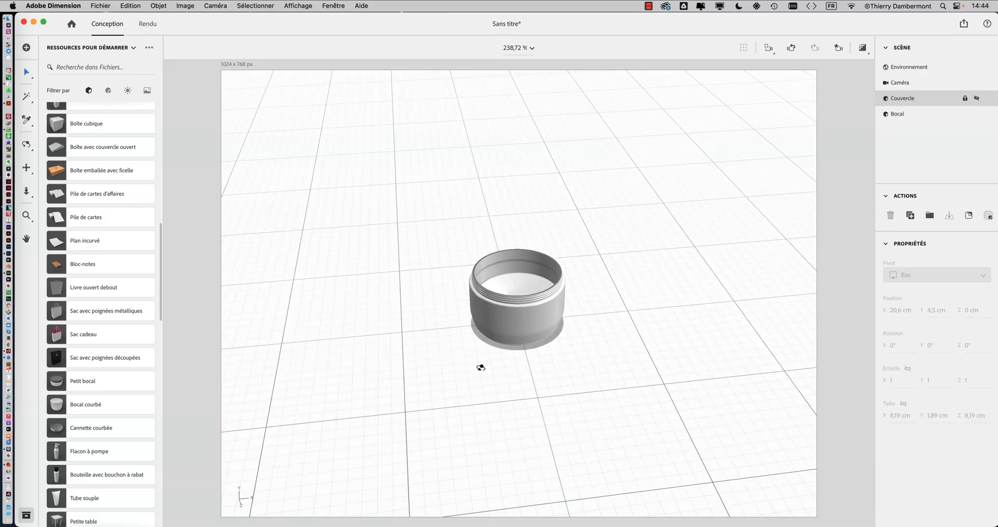
Step: Select the Bocal object and filter the starter assets to show only materials
{"action": "right_click_drag", "start_coordinate": [481, 368], "coordinate": [491, 333]}
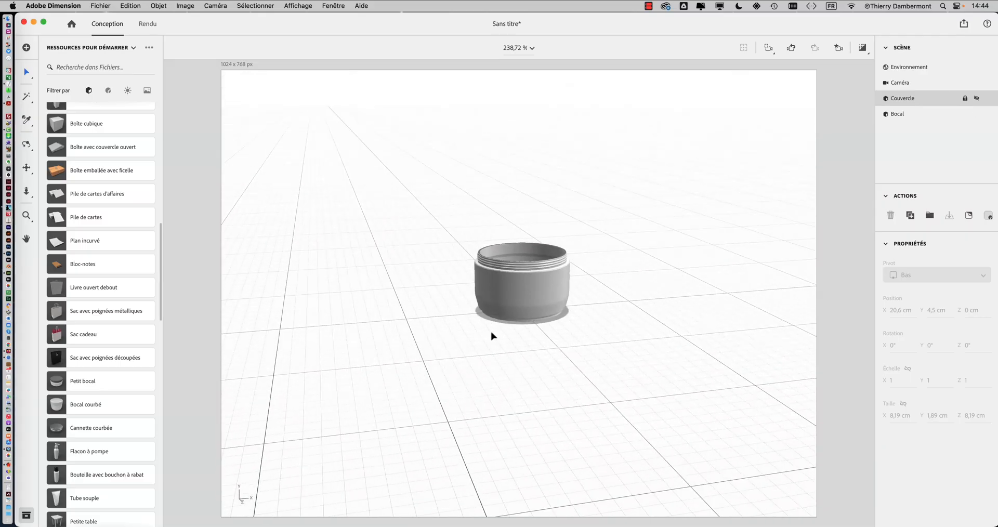
{"action": "key", "text": "a"}
{"action": "scroll", "coordinate": [579, 333], "scroll_direction": "down", "scroll_amount": 5}
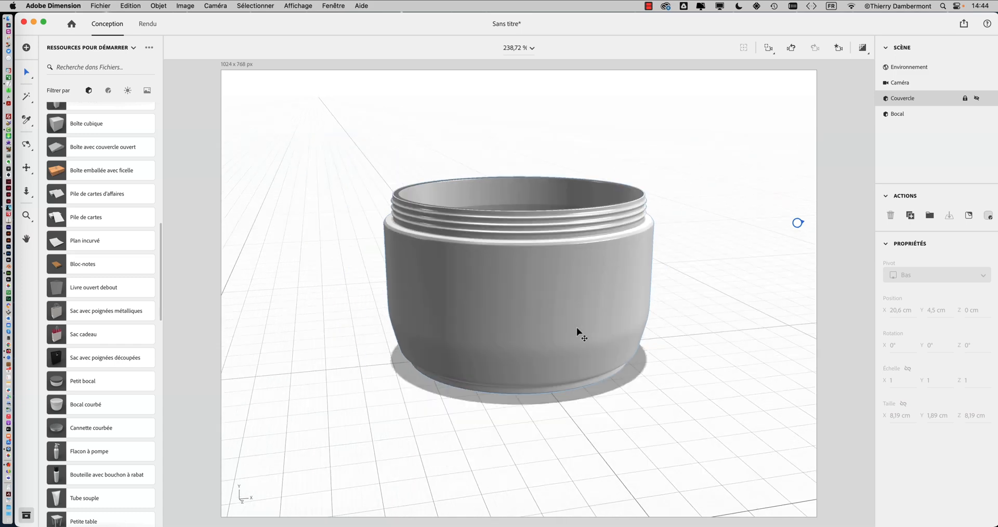
{"action": "right_click_drag", "start_coordinate": [577, 331], "coordinate": [477, 394]}
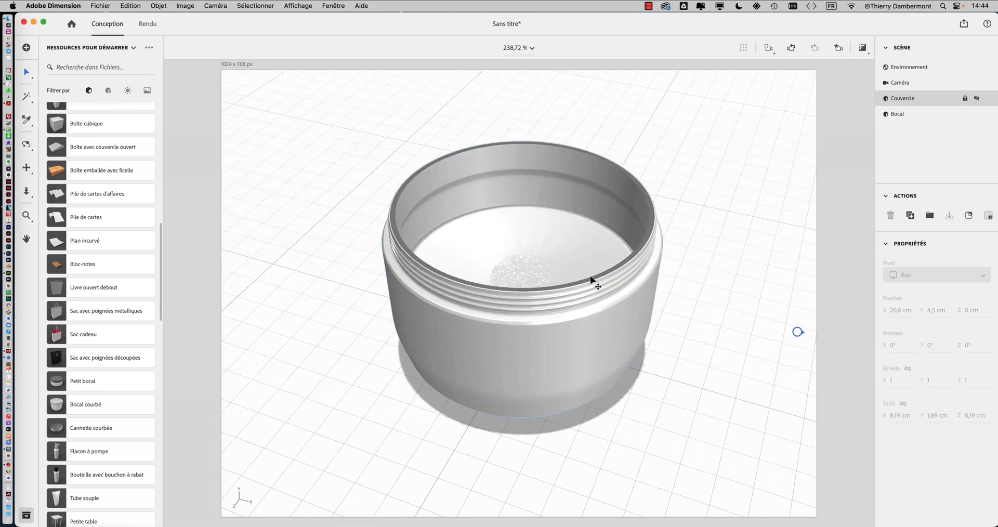
{"action": "left_click", "coordinate": [570, 282]}
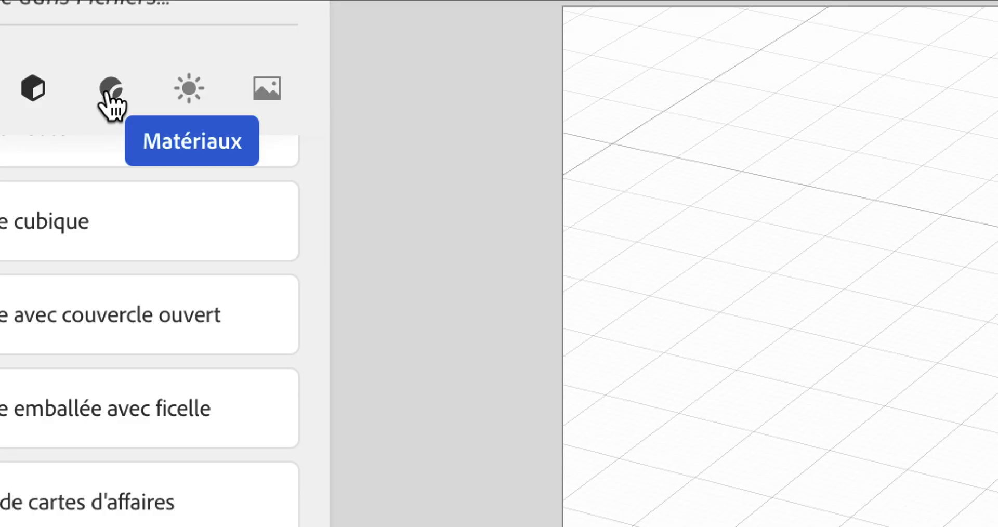
{"action": "left_click", "coordinate": [111, 102]}
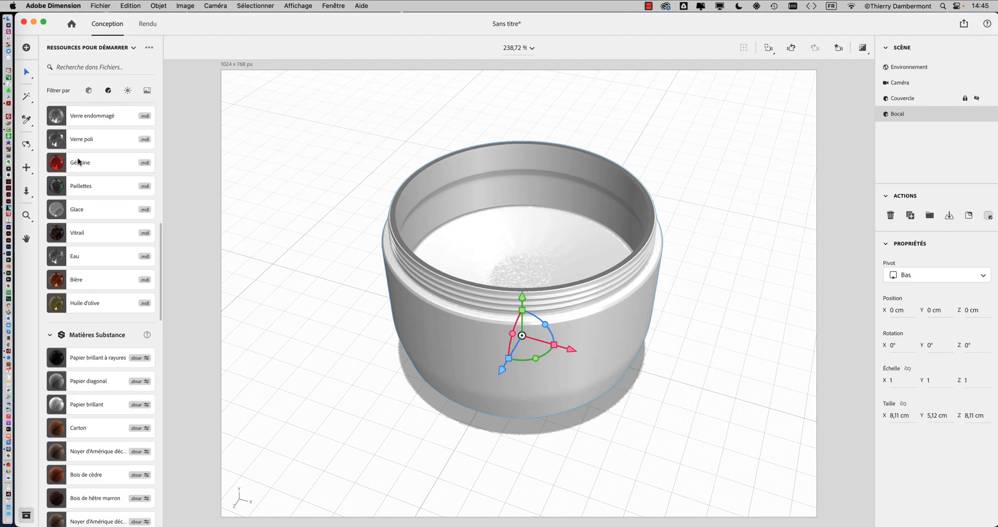
Step: Apply the Plastique à grain fin standard material to the jar
{"action": "scroll", "coordinate": [79, 163], "scroll_direction": "up", "scroll_amount": 2}
{"action": "scroll", "coordinate": [79, 163], "scroll_direction": "up", "scroll_amount": 10}
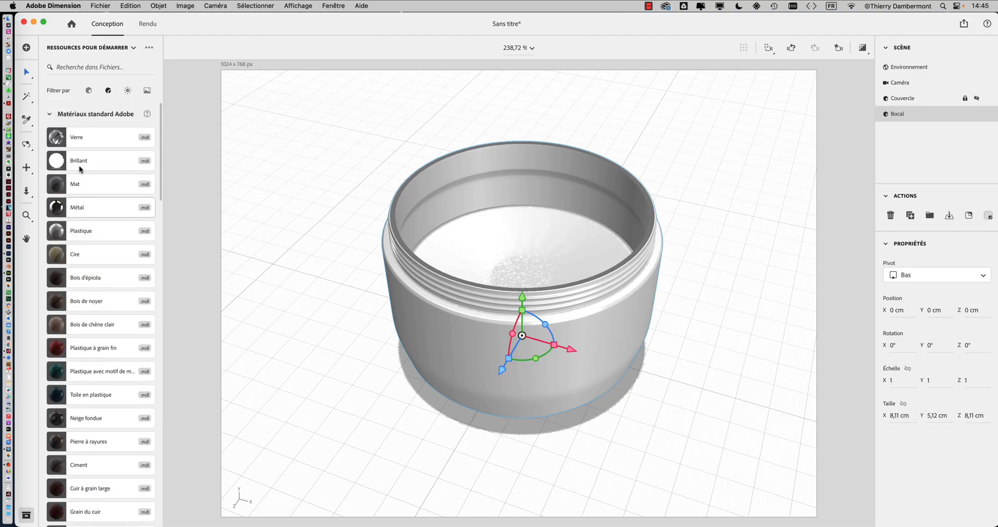
{"action": "scroll", "coordinate": [79, 167], "scroll_direction": "down", "scroll_amount": 1}
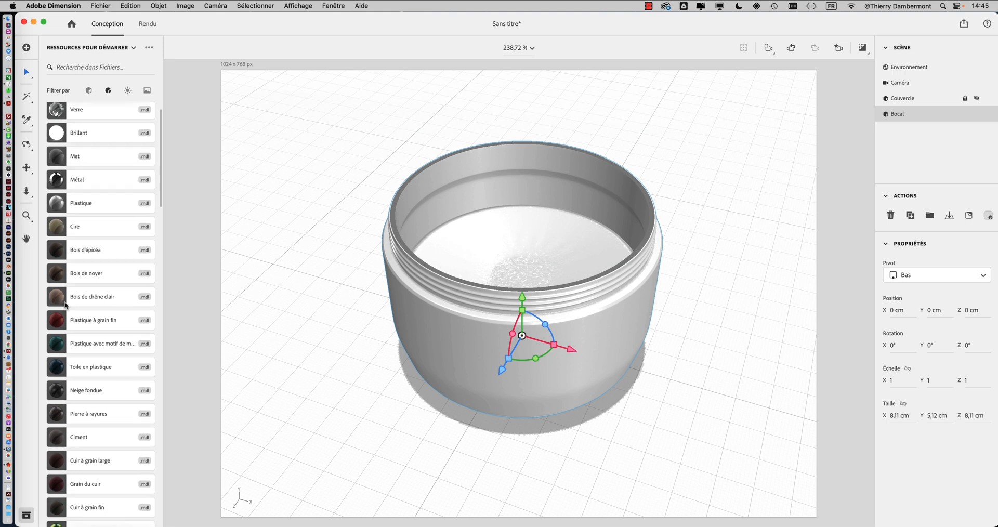
{"action": "left_click", "coordinate": [72, 327]}
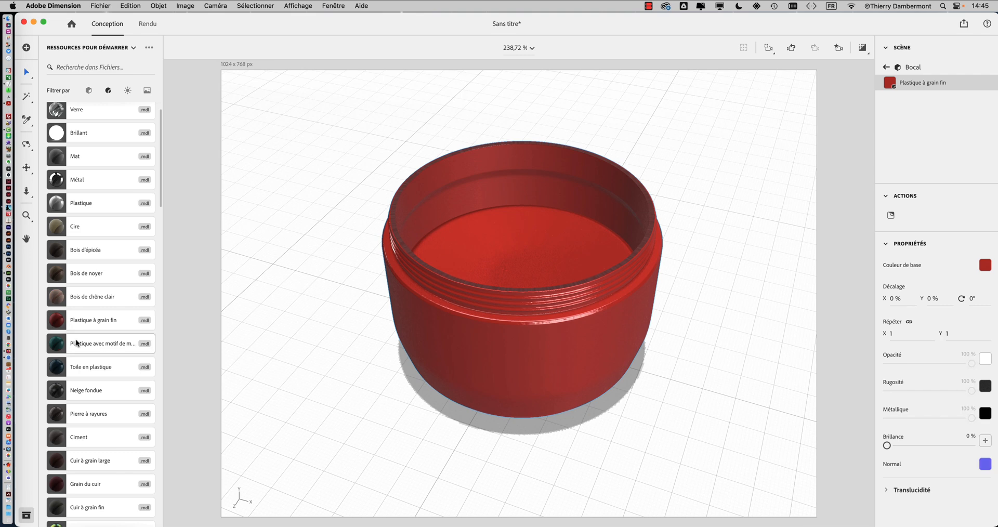
Step: Apply the Toile en plastique standard material to the jar in place of the current one
{"action": "scroll", "coordinate": [76, 339], "scroll_direction": "down", "scroll_amount": 1}
{"action": "scroll", "coordinate": [76, 338], "scroll_direction": "down", "scroll_amount": 5}
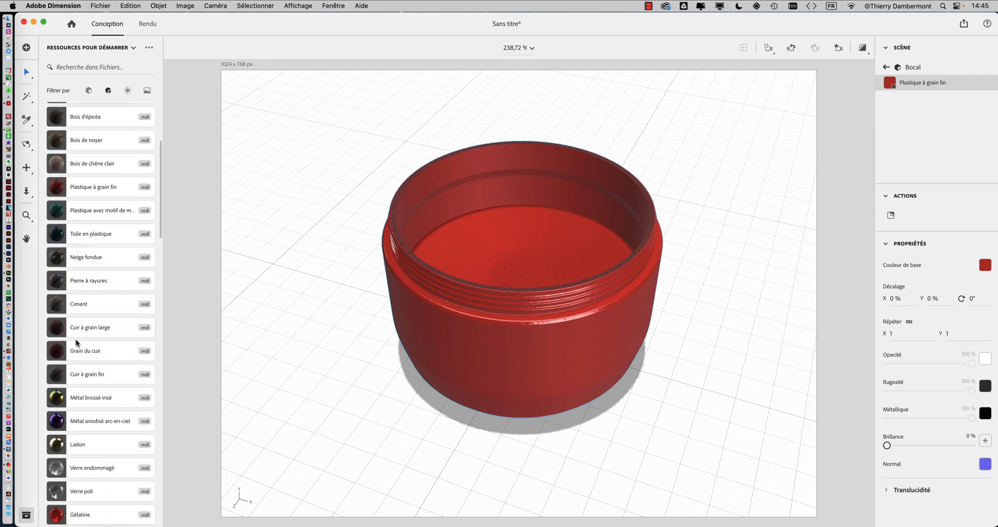
{"action": "scroll", "coordinate": [76, 341], "scroll_direction": "up", "scroll_amount": 1}
{"action": "left_click", "coordinate": [66, 255]}
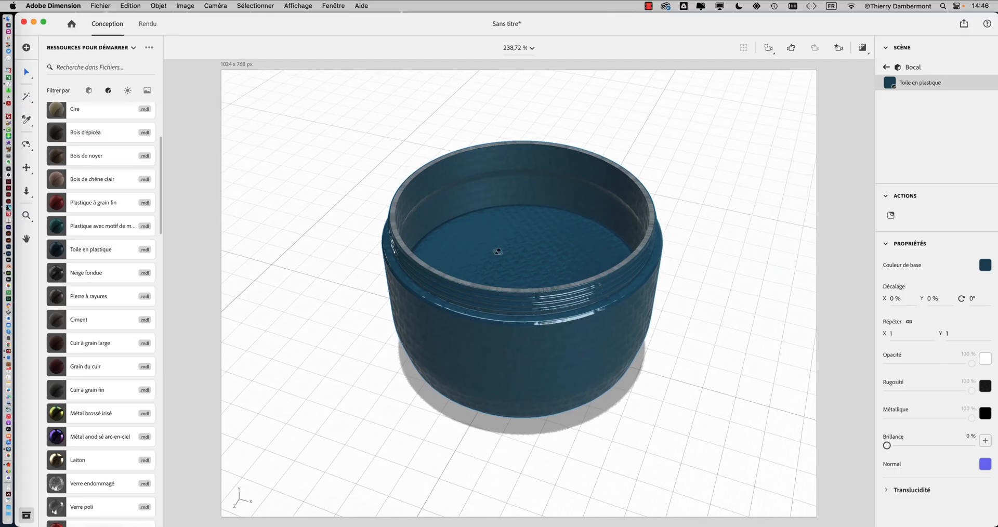
{"action": "middle_click_drag", "start_coordinate": [488, 313], "coordinate": [469, 295]}
{"action": "right_click_drag", "start_coordinate": [469, 295], "coordinate": [613, 329]}
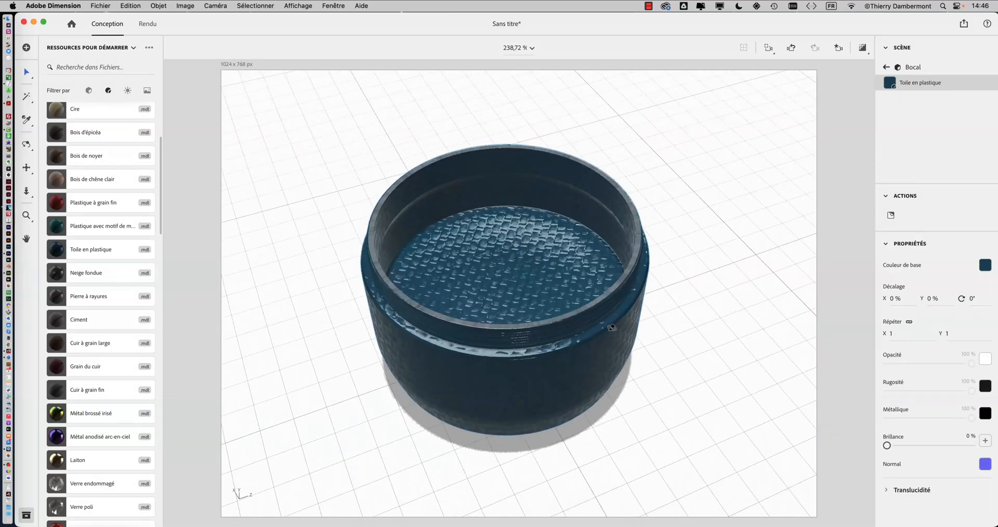
{"action": "left_click", "coordinate": [100, 6]}
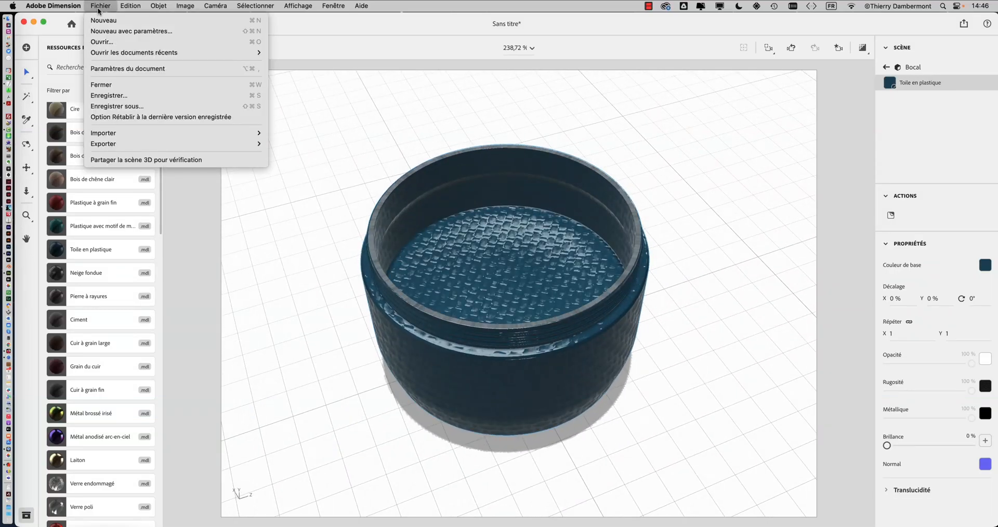
{"action": "left_click", "coordinate": [151, 106]}
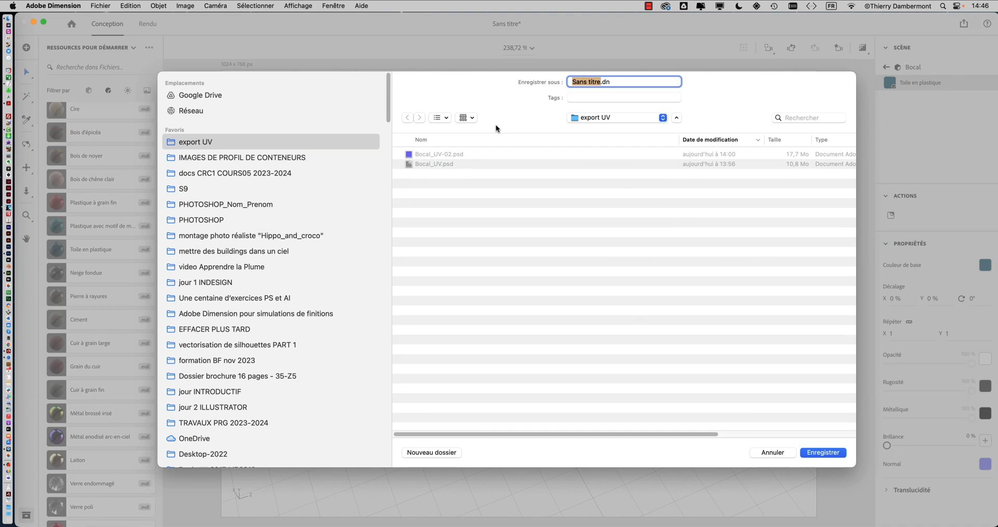
{"action": "left_click", "coordinate": [578, 117]}
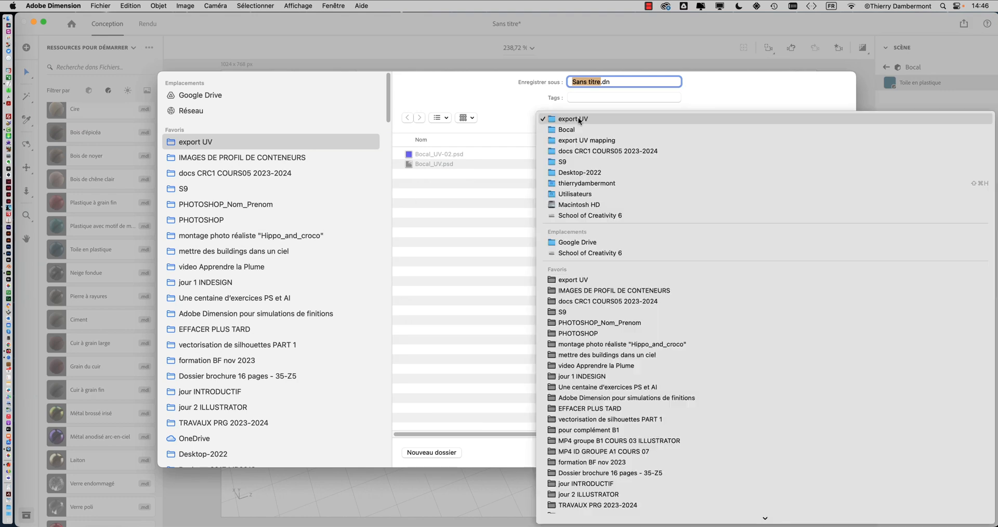
{"action": "left_click", "coordinate": [585, 152]}
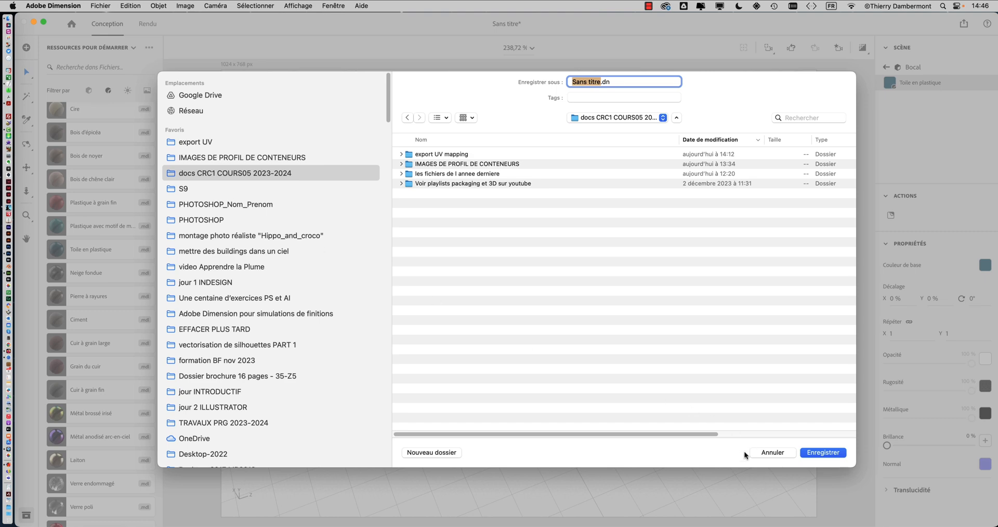
{"action": "left_click", "coordinate": [449, 453]}
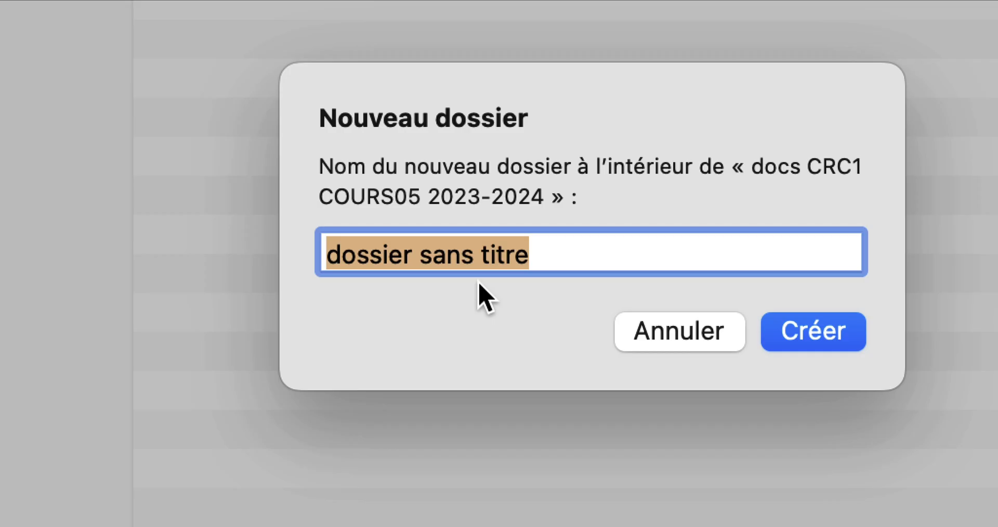
{"action": "type", "text": "modifier"}
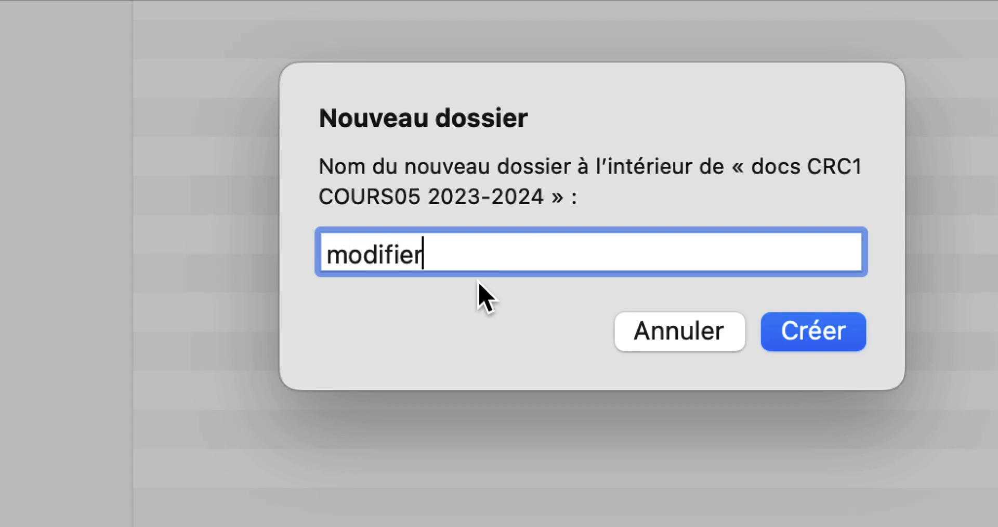
{"action": "type", "text": " le relie"}
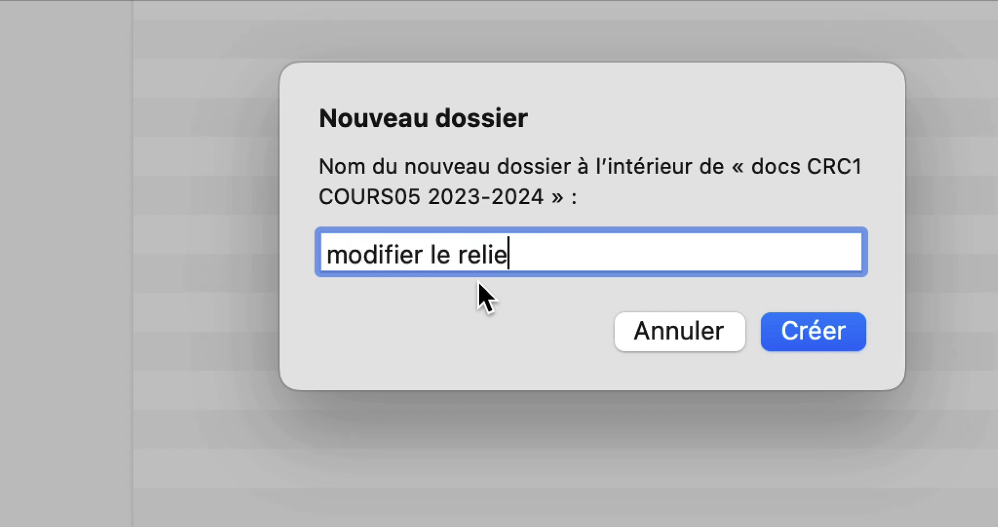
{"action": "type", "text": "f"}
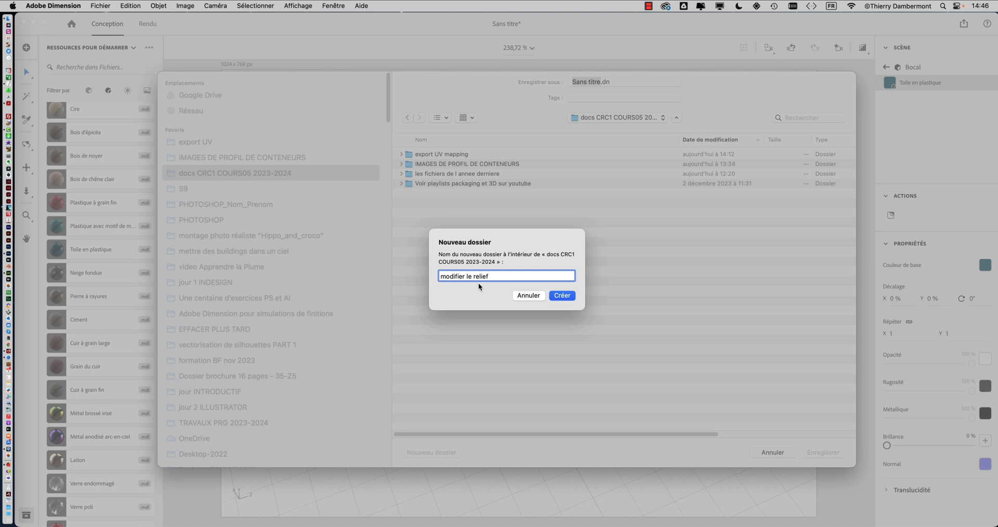
{"action": "left_click", "coordinate": [564, 296]}
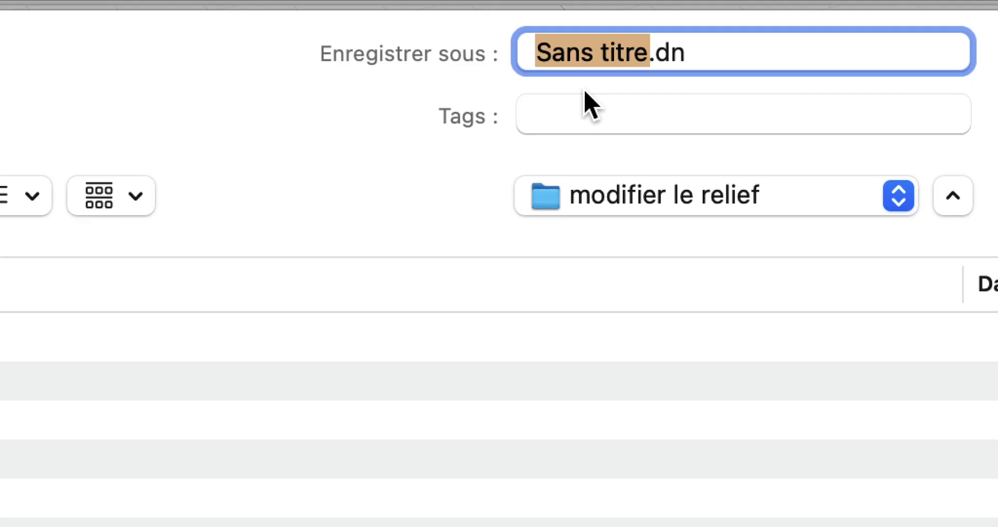
Step: Save the scene in the new folder as "modifier le relief - 01.dn"
{"action": "type", "text": "modifier le r"}
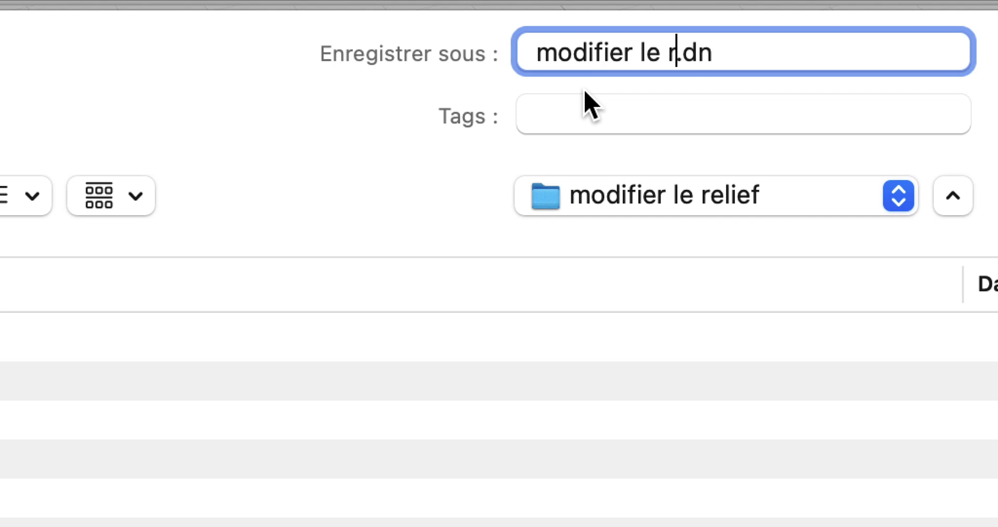
{"action": "type", "text": "elief"}
{"action": "type", "text": "- 01"}
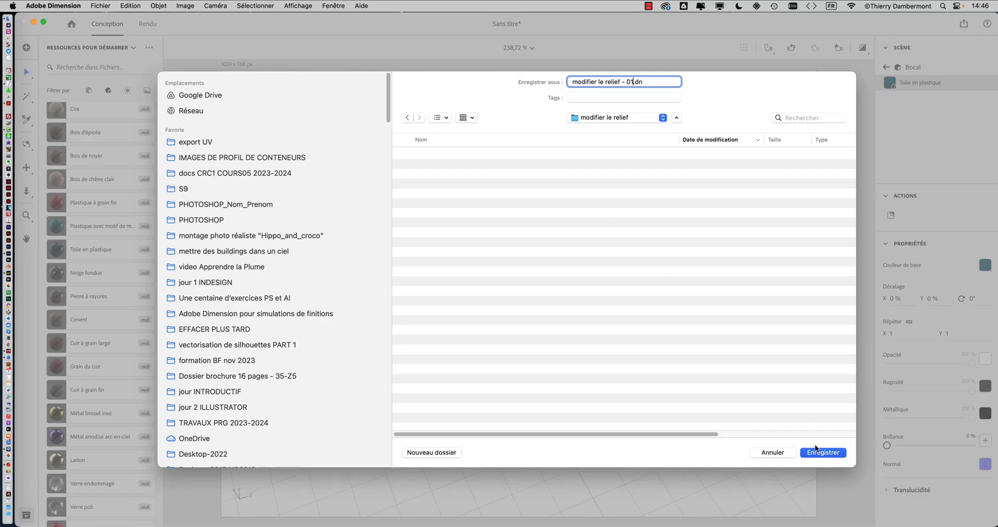
{"action": "left_click", "coordinate": [818, 450]}
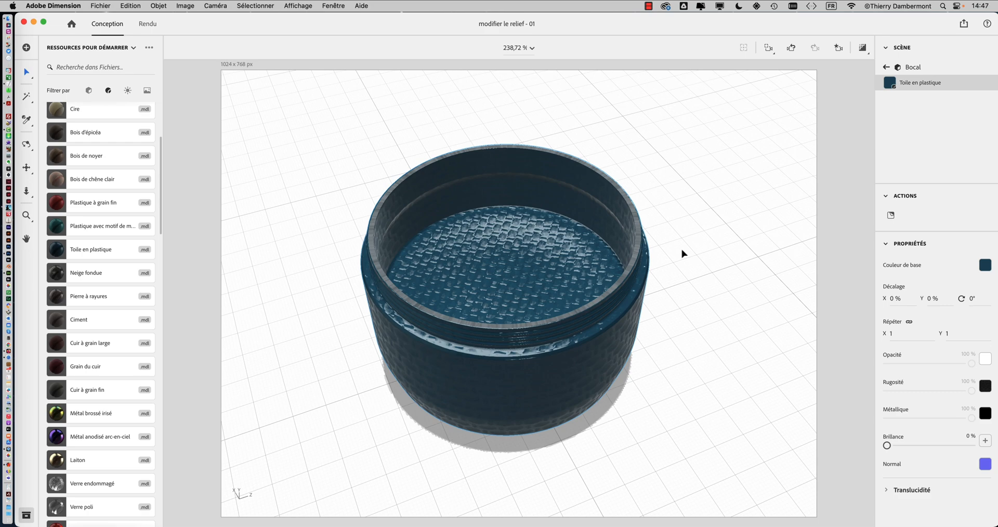
Step: Examine the woven relief on the jar's floor, rim and outer wall from several camera angles
{"action": "mouse_move", "coordinate": [682, 253]}
{"action": "left_mouse_down", "text": "alt"}
{"action": "mouse_move", "coordinate": [669, 250]}
{"action": "mouse_move", "coordinate": [648, 216]}
{"action": "mouse_move", "coordinate": [681, 189]}
{"action": "mouse_move", "coordinate": [721, 188]}
{"action": "mouse_move", "coordinate": [708, 285]}
{"action": "mouse_move", "coordinate": [680, 303]}
{"action": "mouse_move", "coordinate": [673, 258]}
{"action": "left_mouse_up", "text": "alt"}
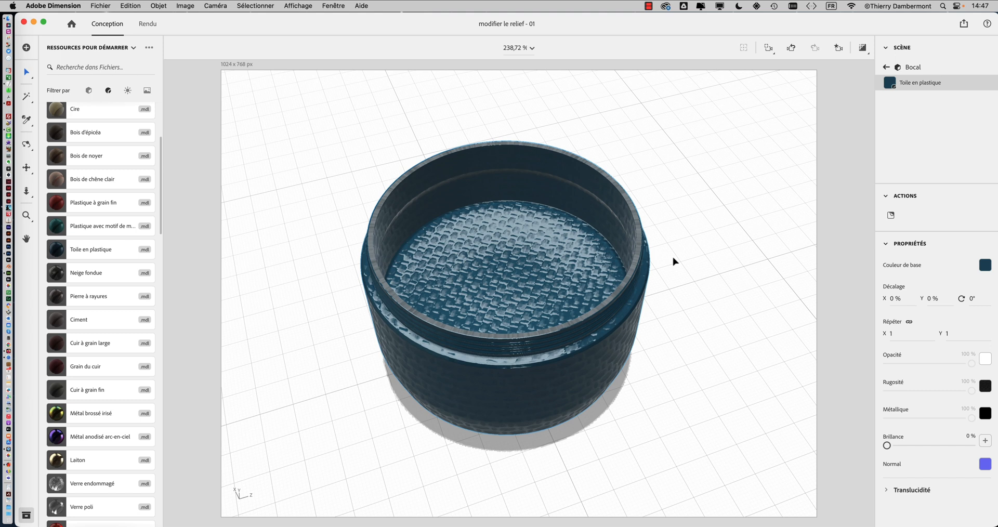
{"action": "middle_click_drag", "start_coordinate": [670, 254], "coordinate": [598, 374]}
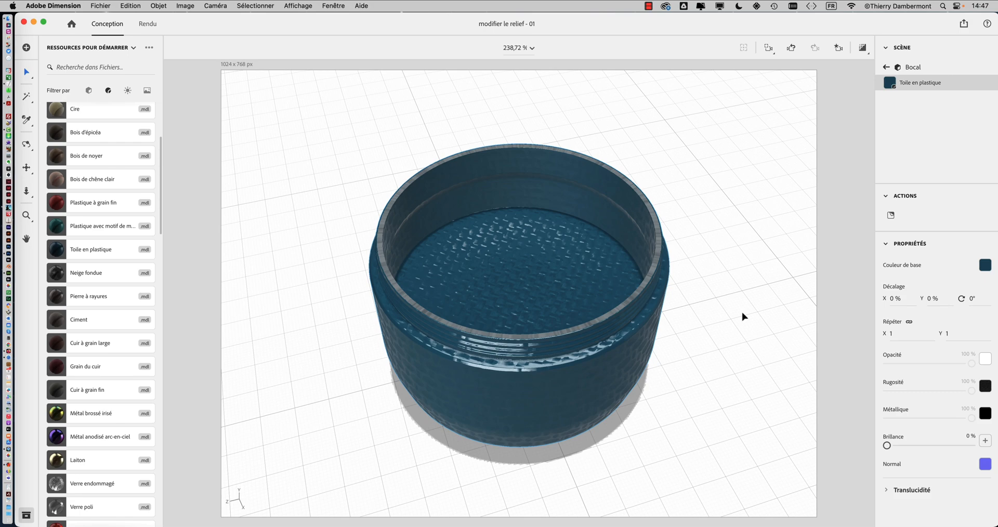
{"action": "right_click_drag", "start_coordinate": [715, 276], "coordinate": [754, 291]}
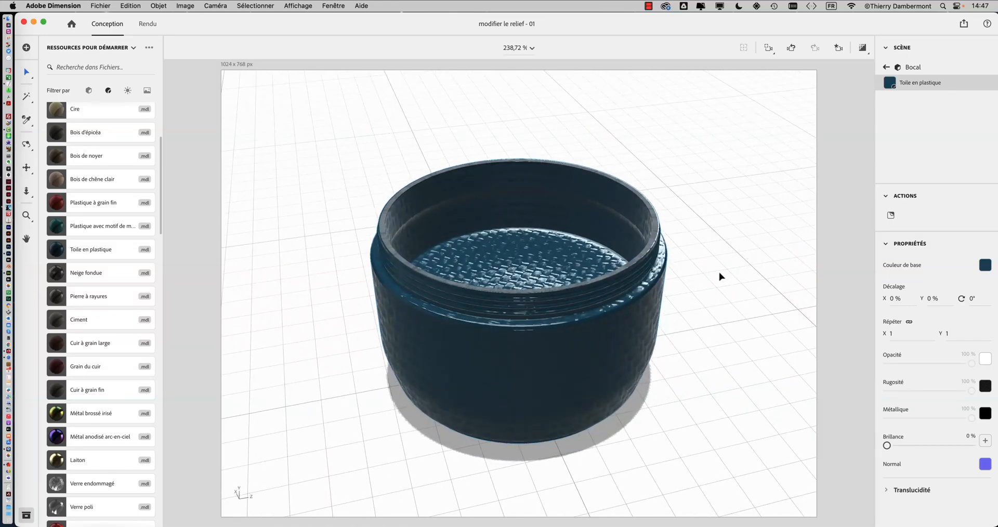
{"action": "right_click_drag", "start_coordinate": [636, 297], "coordinate": [660, 276]}
{"action": "right_click_drag", "start_coordinate": [503, 242], "coordinate": [629, 323]}
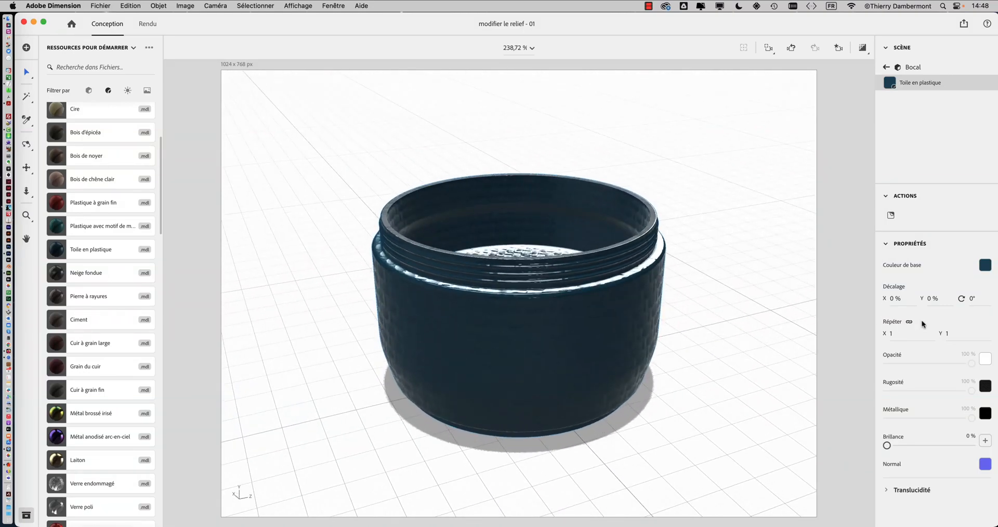
Step: Return to the scene's object list and reopen the Bocal object's material with its properties expanded
{"action": "left_click", "coordinate": [885, 245]}
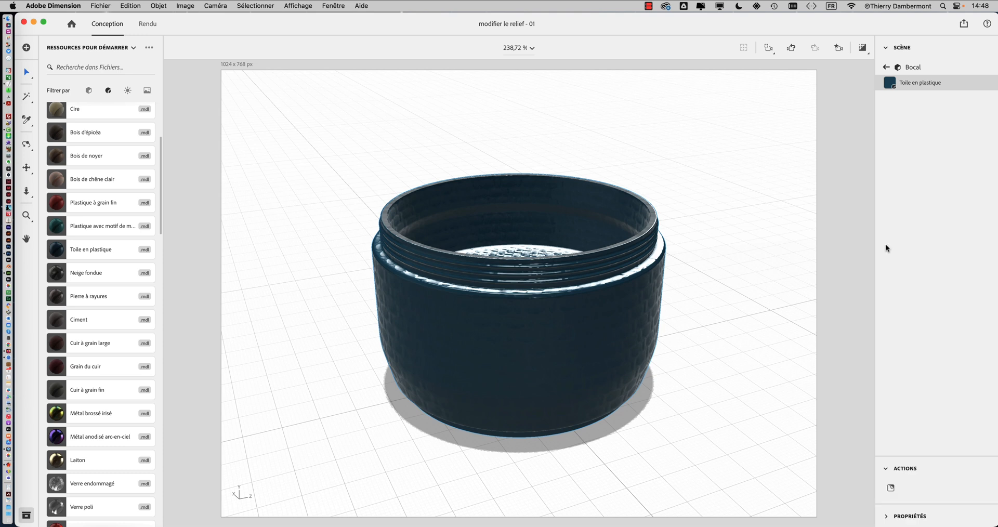
{"action": "left_click", "coordinate": [886, 67]}
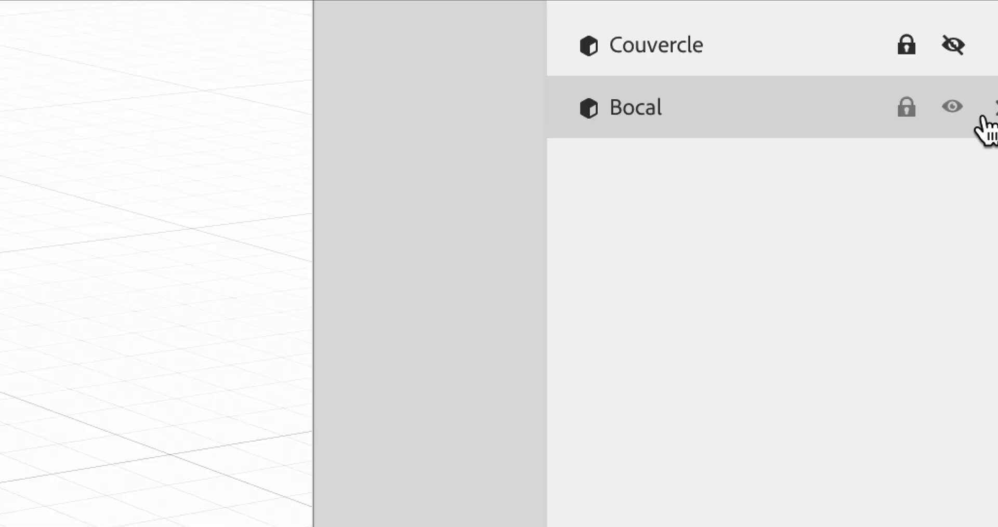
{"action": "left_click", "coordinate": [996, 108]}
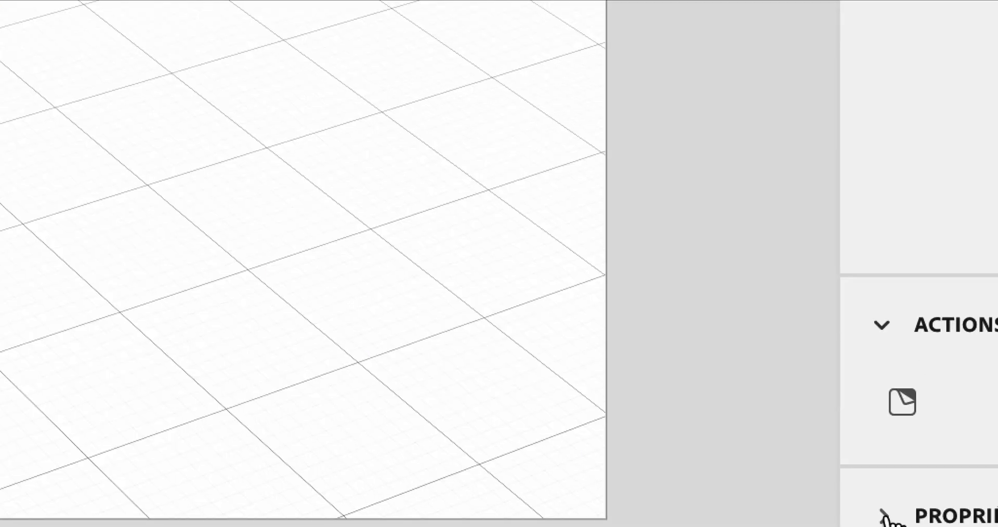
{"action": "left_click", "coordinate": [889, 519]}
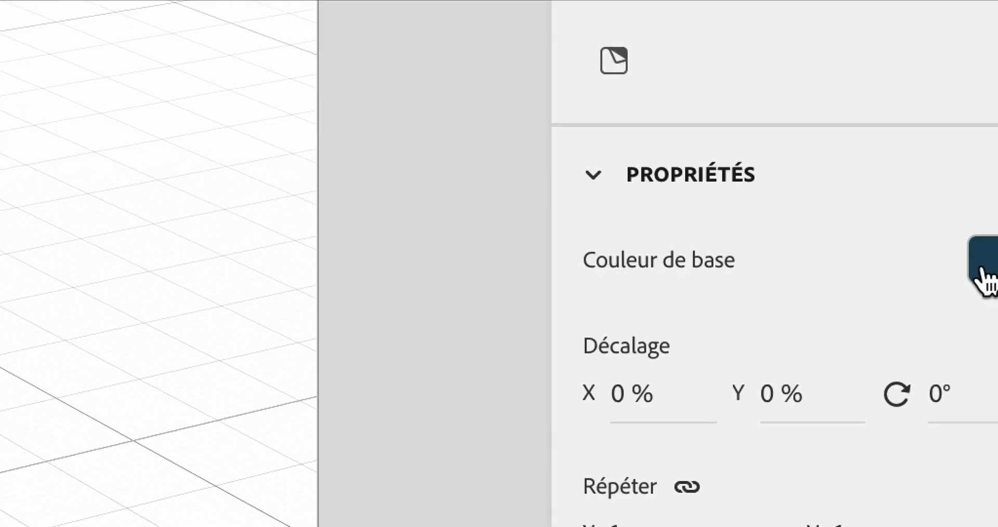
Step: Replace the material's base colour image with a solid colour, trying several hues and shades before settling on a medium blue
{"action": "left_click", "coordinate": [984, 278]}
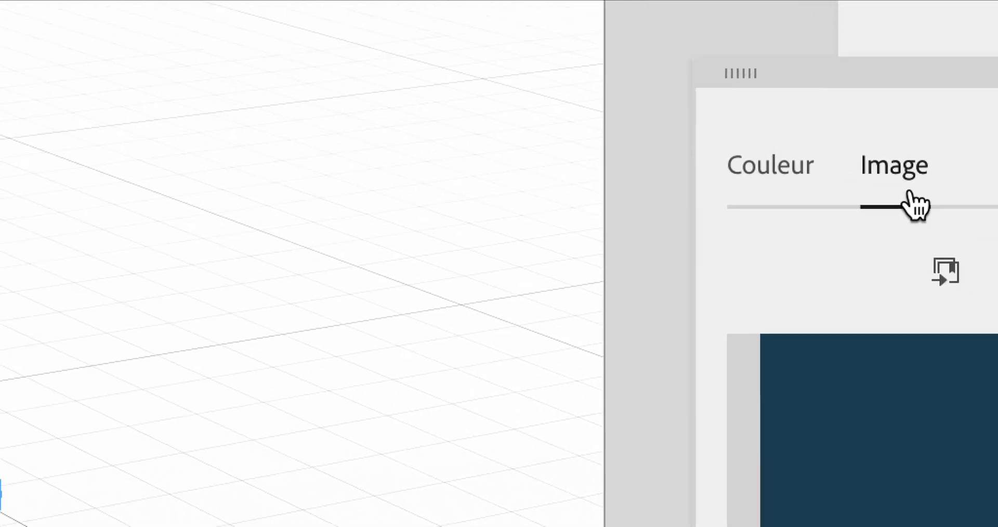
{"action": "left_click", "coordinate": [877, 193]}
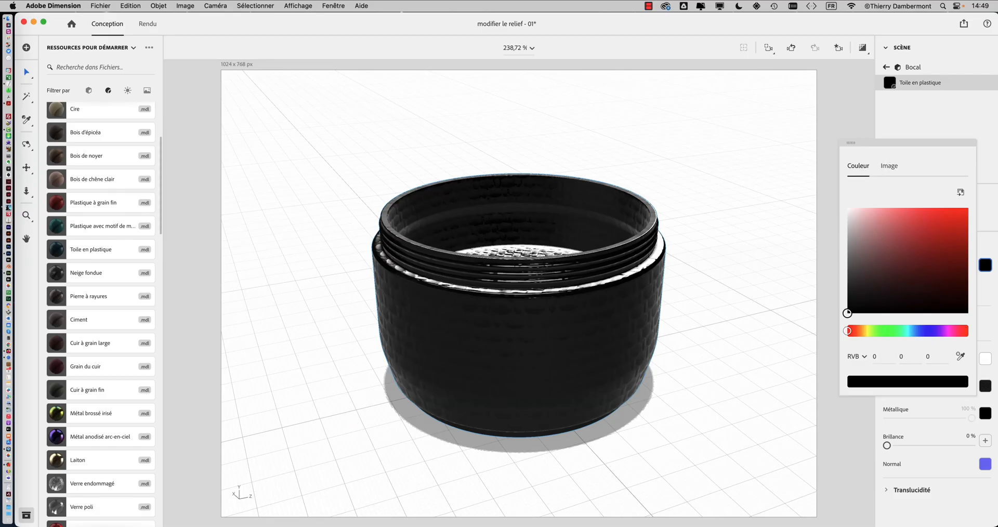
{"action": "left_click", "coordinate": [936, 240]}
{"action": "left_click", "coordinate": [948, 331]}
{"action": "left_click", "coordinate": [906, 331]}
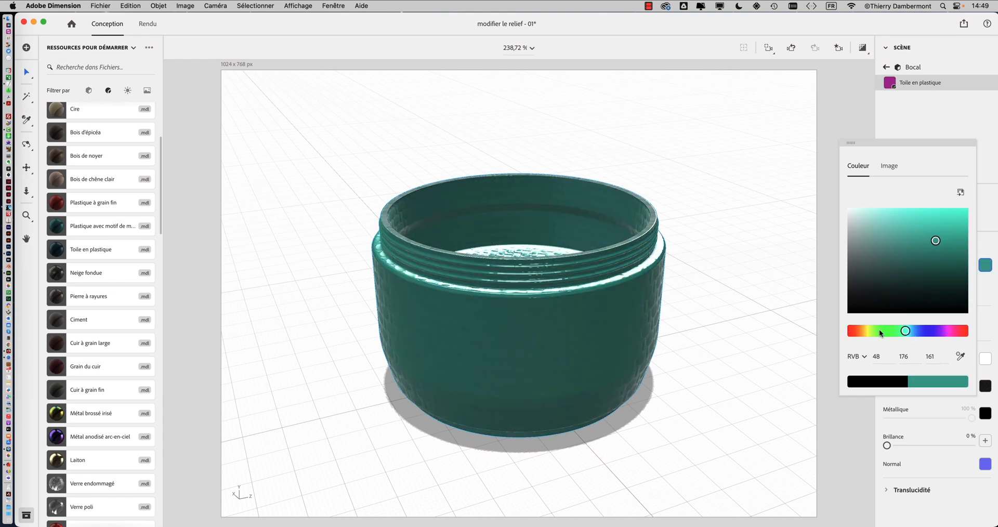
{"action": "left_click", "coordinate": [938, 220]}
{"action": "left_click", "coordinate": [910, 262]}
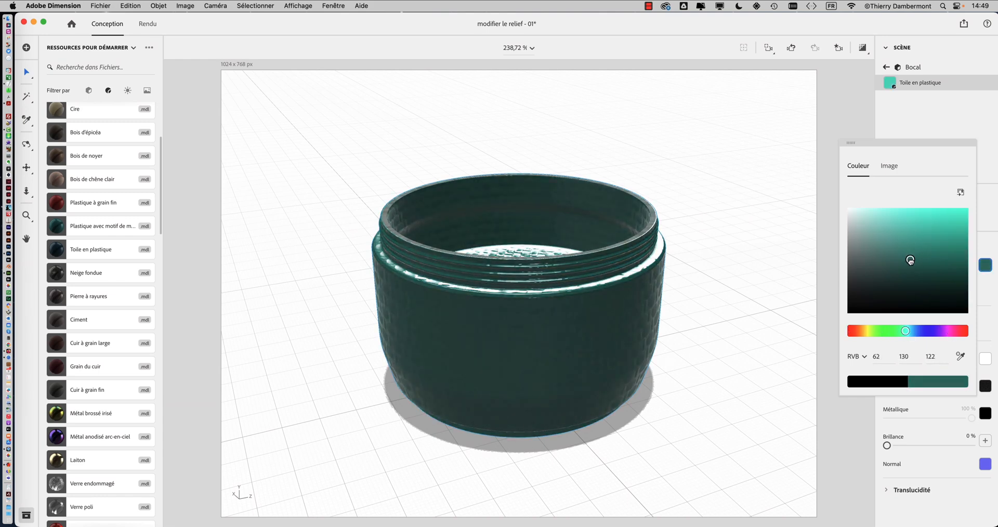
{"action": "left_click", "coordinate": [914, 331]}
{"action": "left_click", "coordinate": [912, 239]}
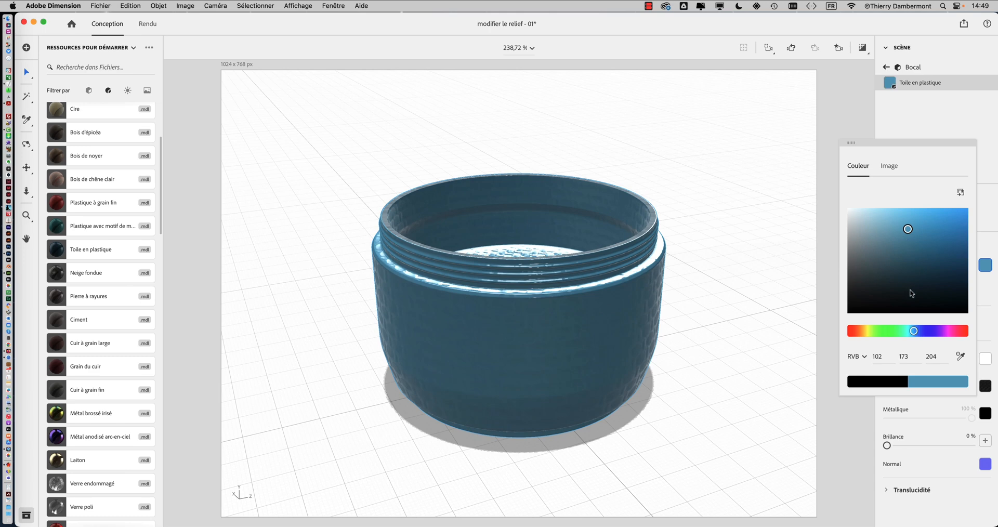
{"action": "left_click", "coordinate": [913, 285]}
{"action": "left_click", "coordinate": [917, 254]}
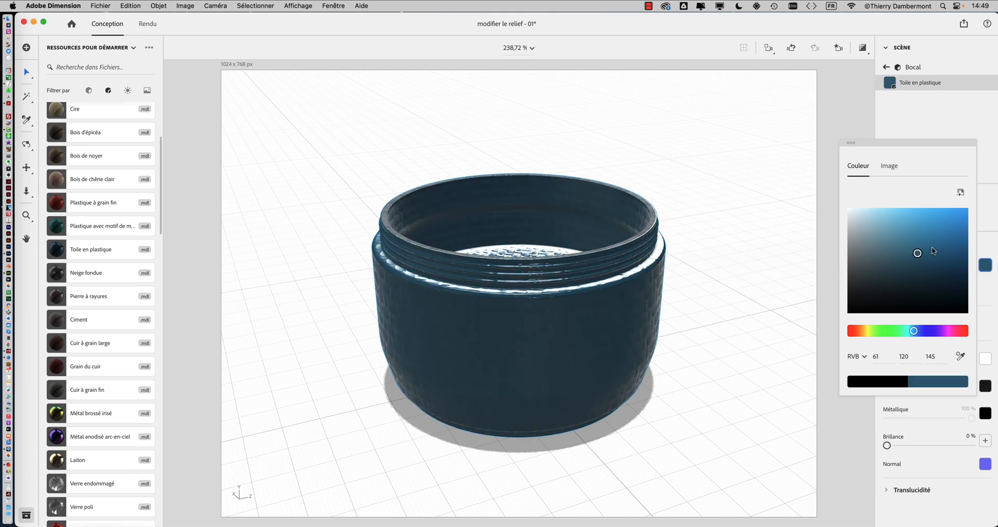
{"action": "left_click", "coordinate": [935, 242]}
{"action": "left_click", "coordinate": [868, 331]}
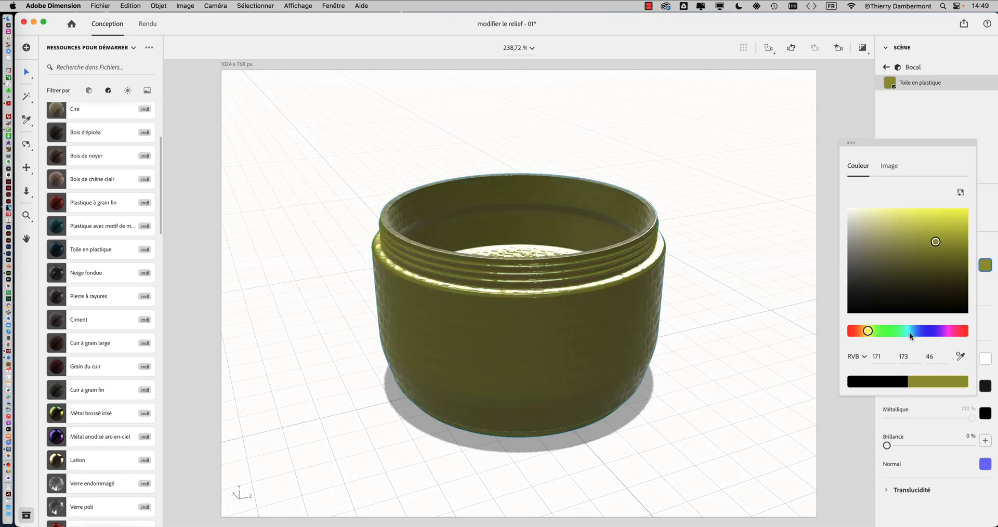
{"action": "left_click", "coordinate": [919, 331]}
{"action": "right_click_drag", "start_coordinate": [734, 309], "coordinate": [553, 341]}
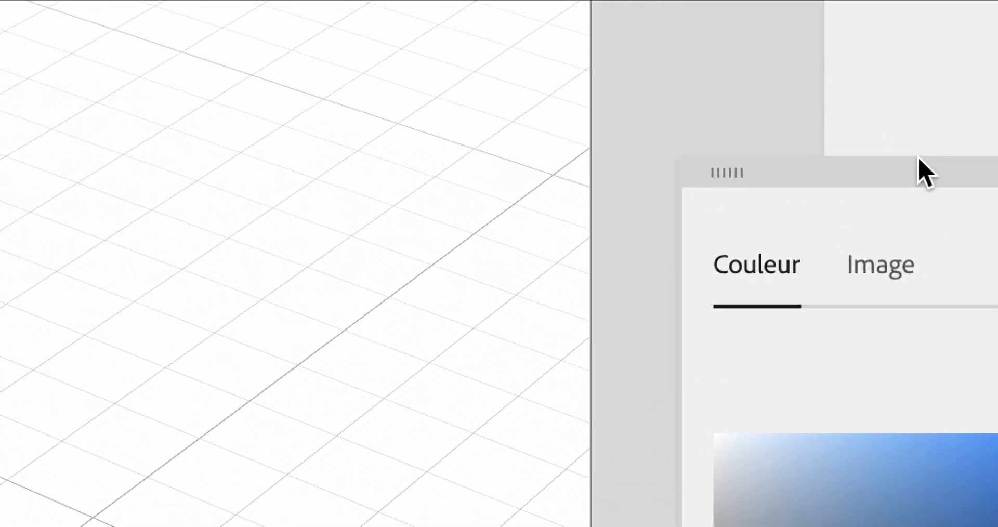
{"action": "left_click_drag", "start_coordinate": [810, 162], "coordinate": [136, 89]}
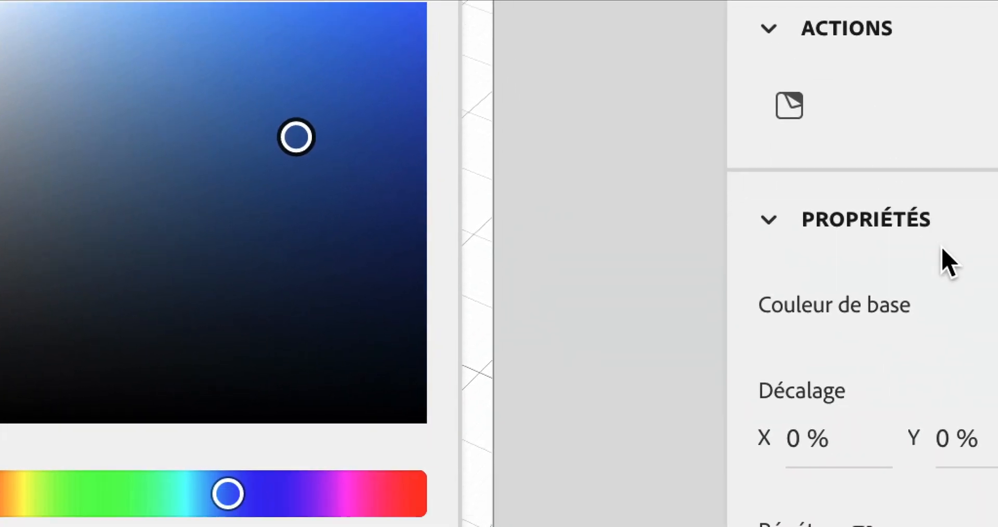
{"action": "left_click", "coordinate": [958, 332]}
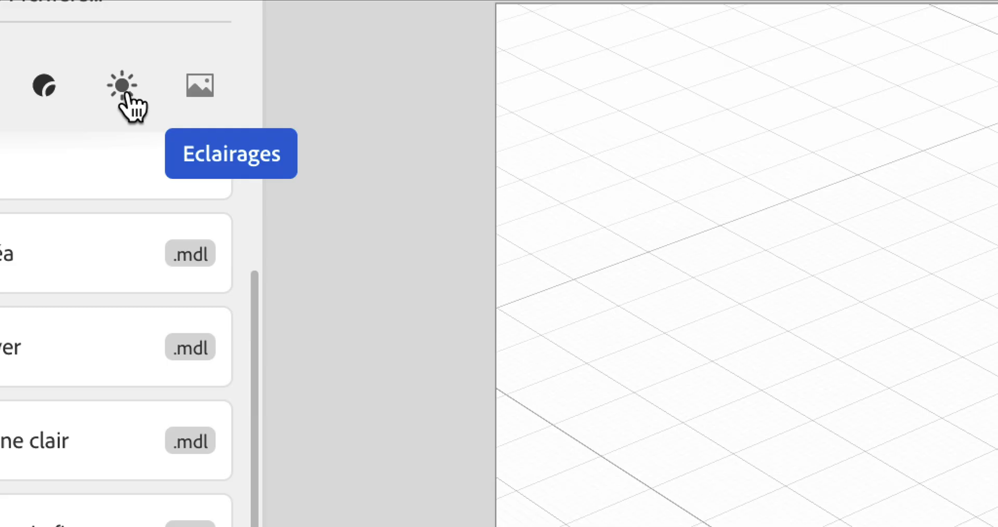
Step: Filter the starter assets to show only lights and add the Éclairage à 3 points directional lighting to the scene
{"action": "left_click", "coordinate": [126, 94]}
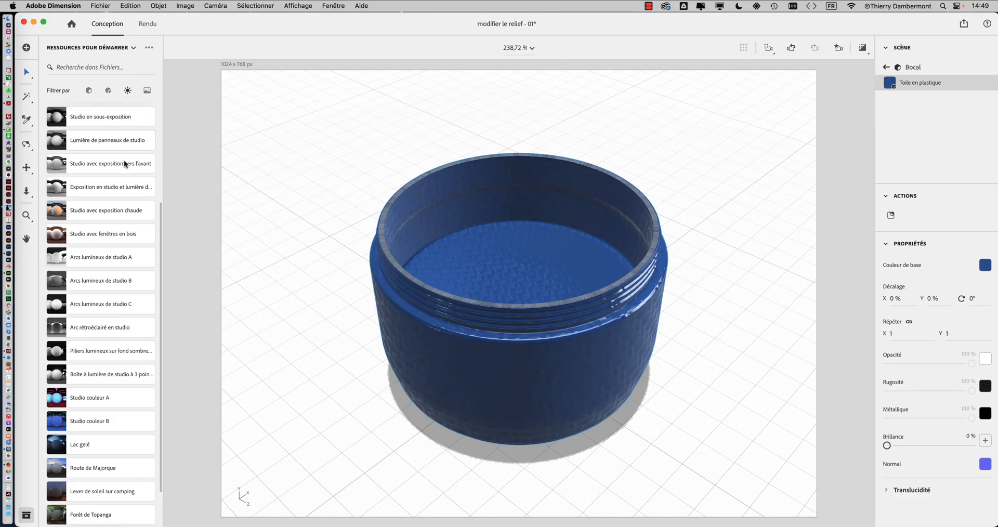
{"action": "scroll", "coordinate": [81, 191], "scroll_direction": "up", "scroll_amount": 5}
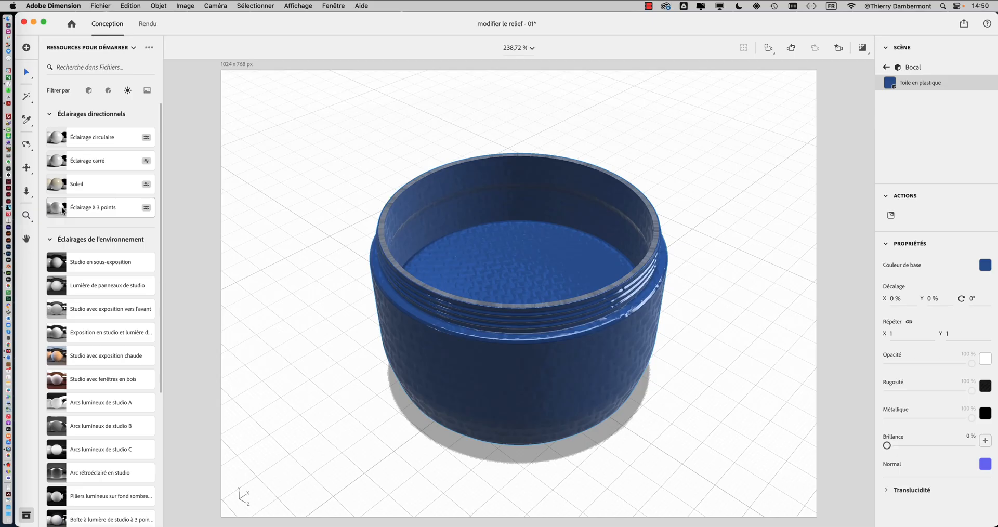
{"action": "left_click", "coordinate": [62, 210]}
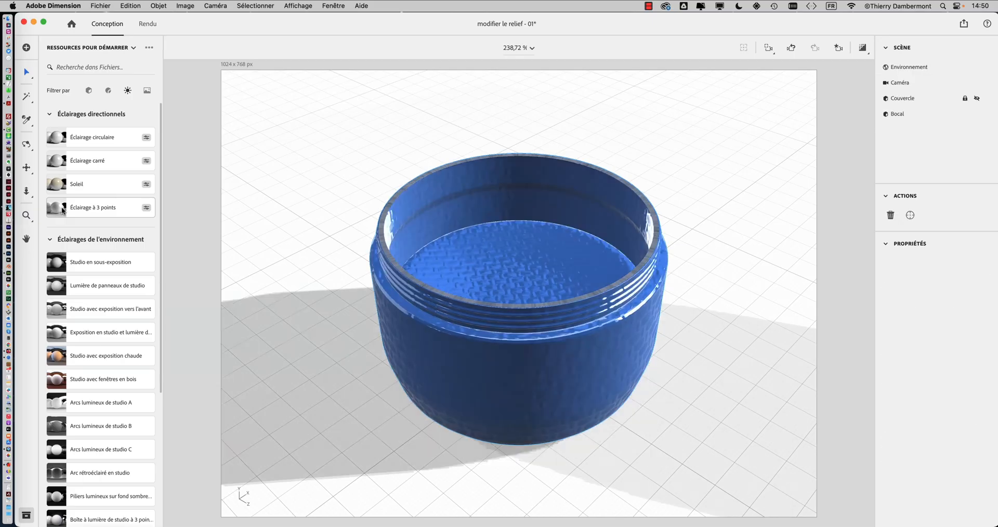
Step: Preview the render of the jar under the directional lights, and return to the standard canvas display
{"action": "right_click_drag", "start_coordinate": [439, 288], "coordinate": [314, 319]}
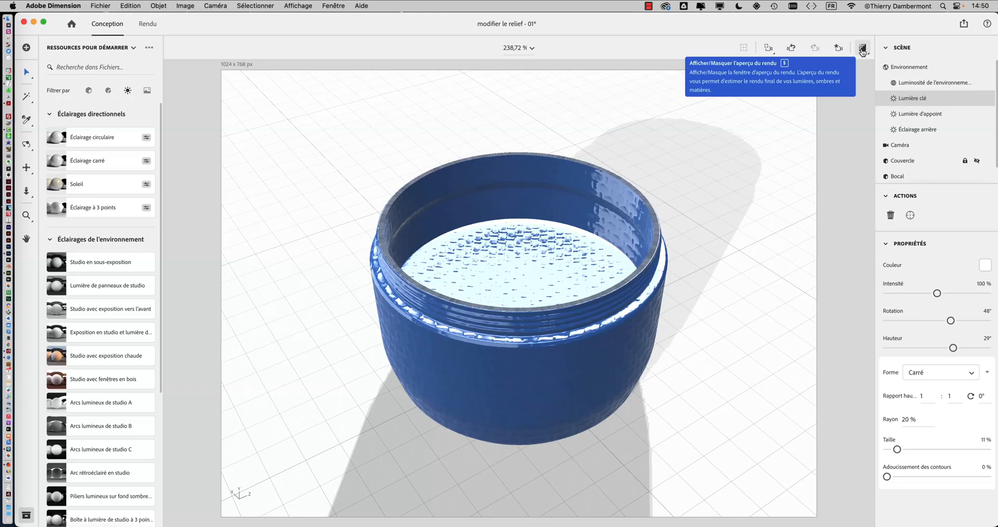
{"action": "left_click", "coordinate": [862, 50]}
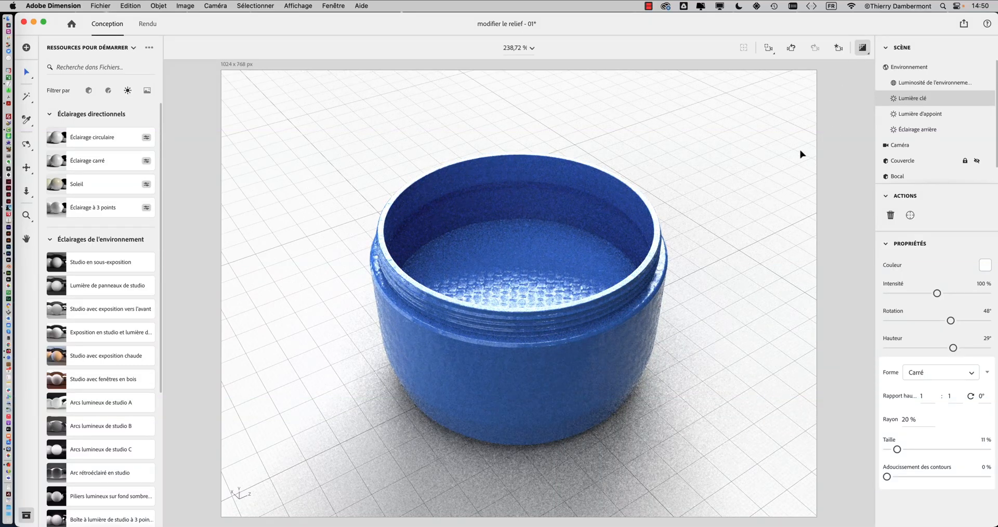
{"action": "left_click", "coordinate": [863, 48]}
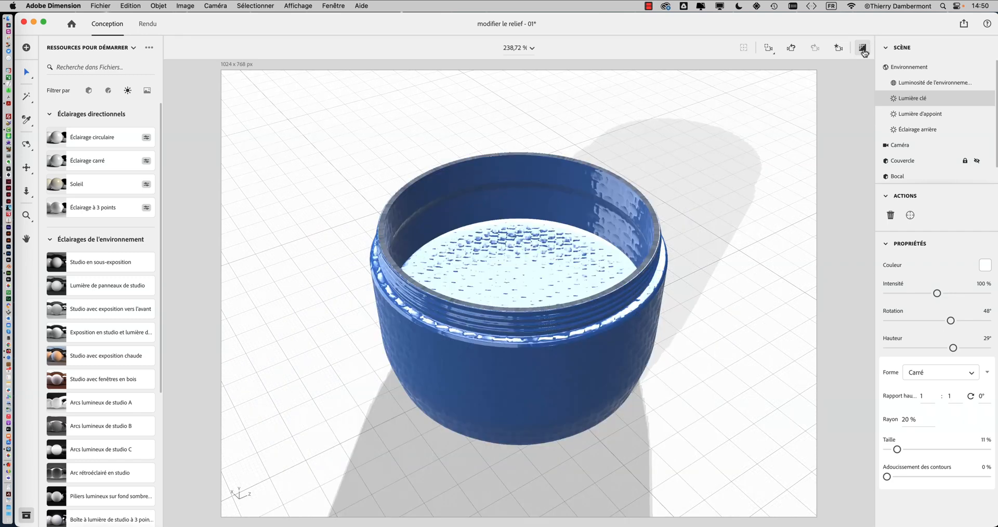
Step: Check that the render preview uses Maxi resolution with noise reduction enabled, and turn the preview on
{"action": "mouse_move", "coordinate": [864, 51]}
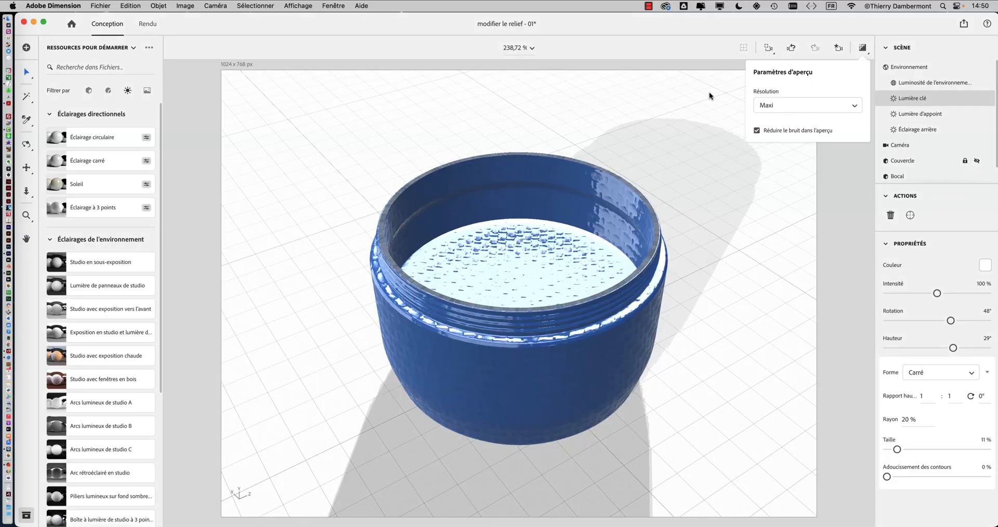
{"action": "left_click", "coordinate": [699, 64]}
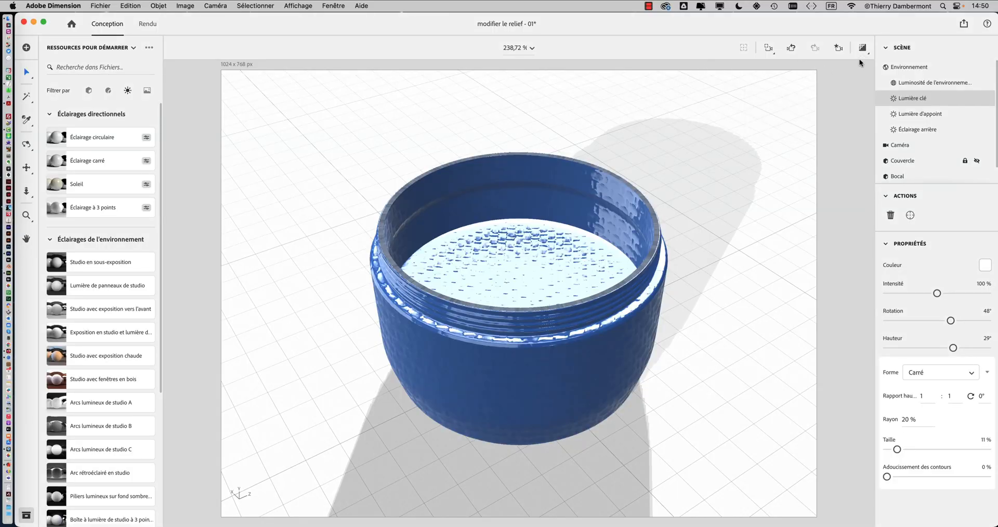
{"action": "left_click", "coordinate": [861, 48]}
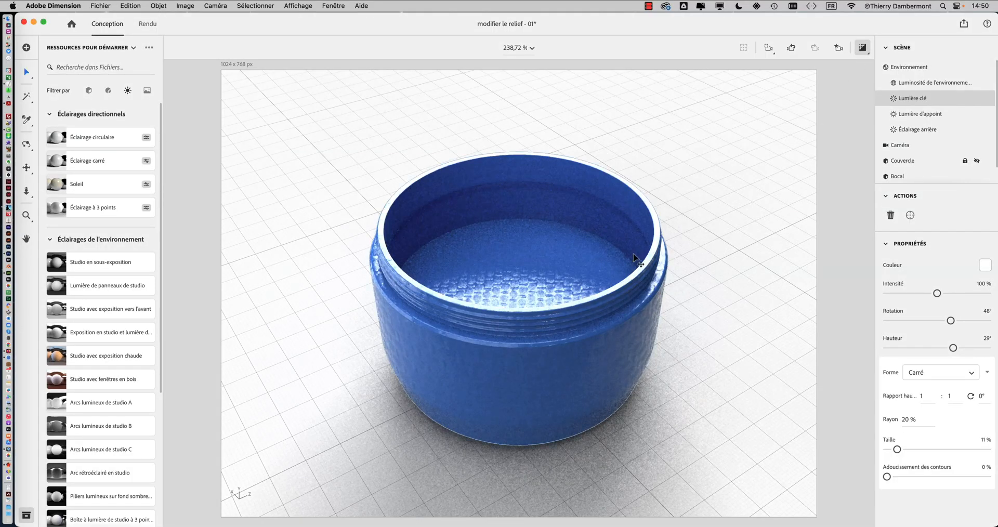